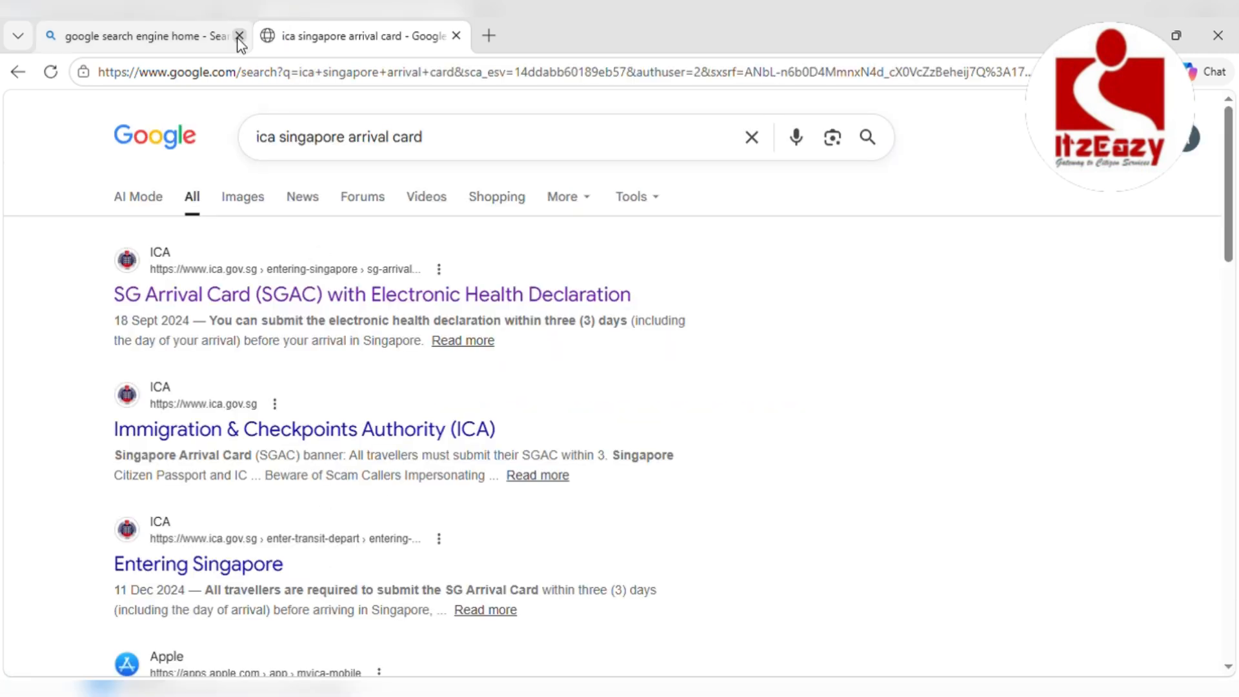
Close the old Google home tab, keeping only the 'ica singapore arrival card' results
{"action": "left_click", "coordinate": [240, 36]}
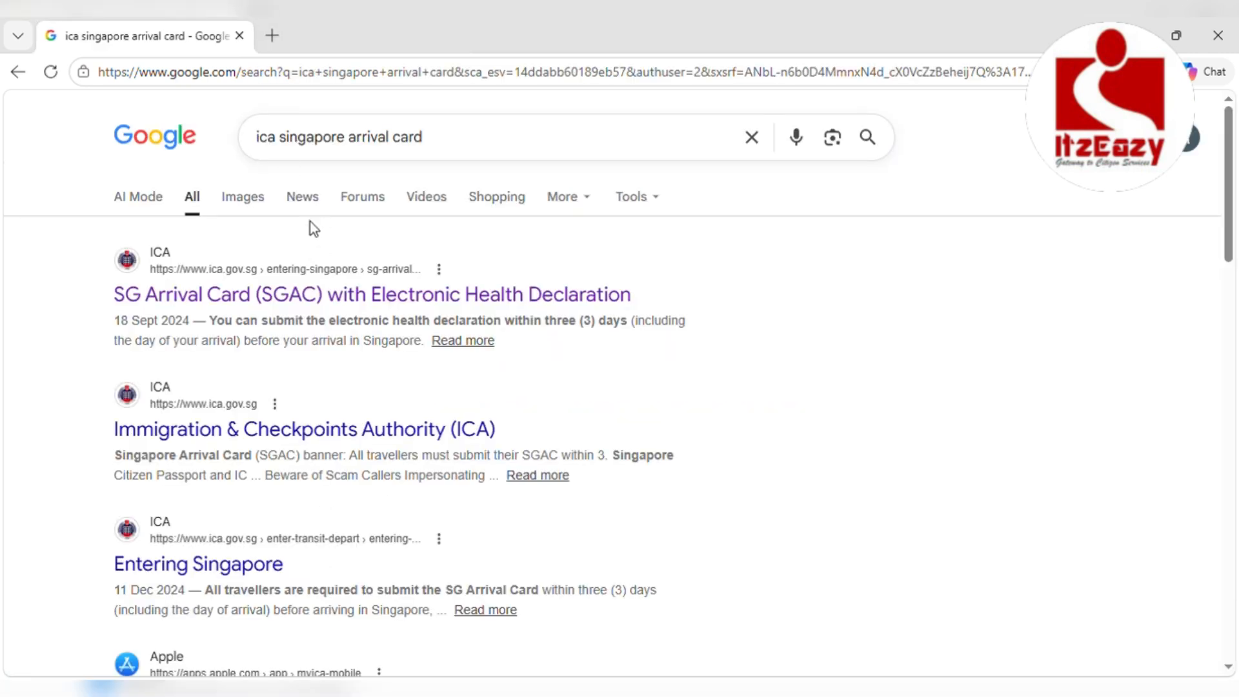
Open the official ICA SG Arrival Card page and go to its Submit Online portal
{"action": "left_click", "coordinate": [299, 294]}
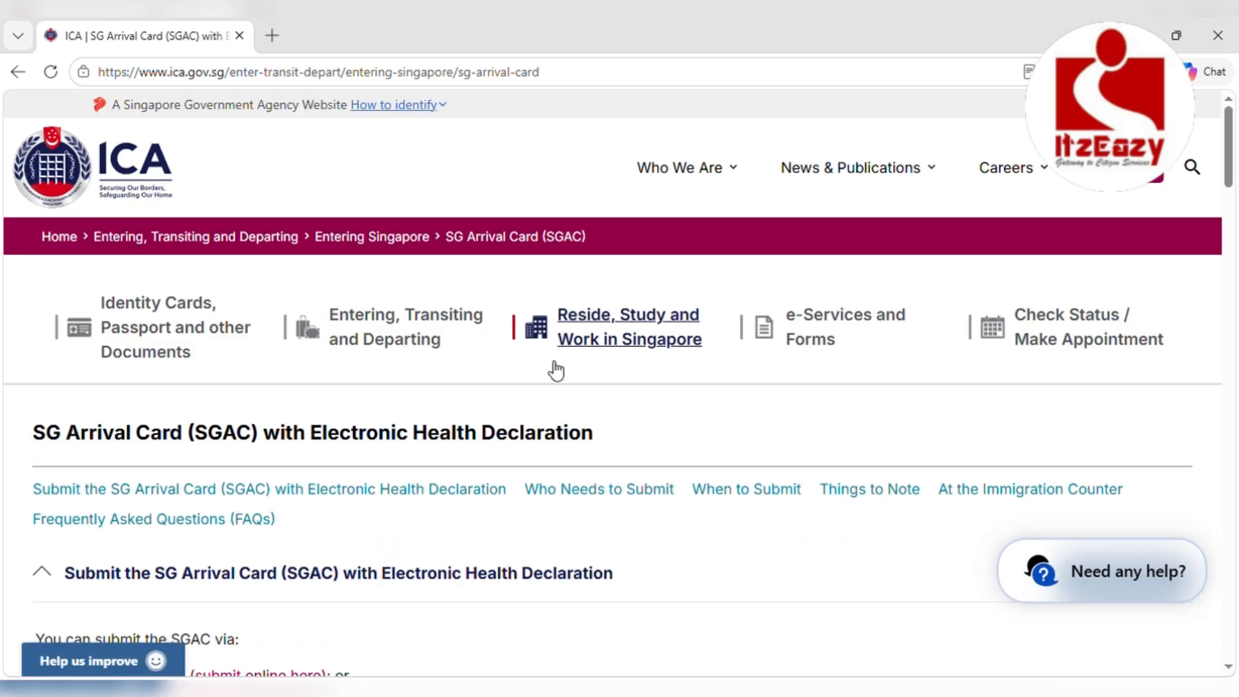
{"action": "scroll", "coordinate": [551, 368], "scroll_direction": "down", "scroll_amount": 5}
{"action": "scroll", "coordinate": [549, 368], "scroll_direction": "up", "scroll_amount": 3}
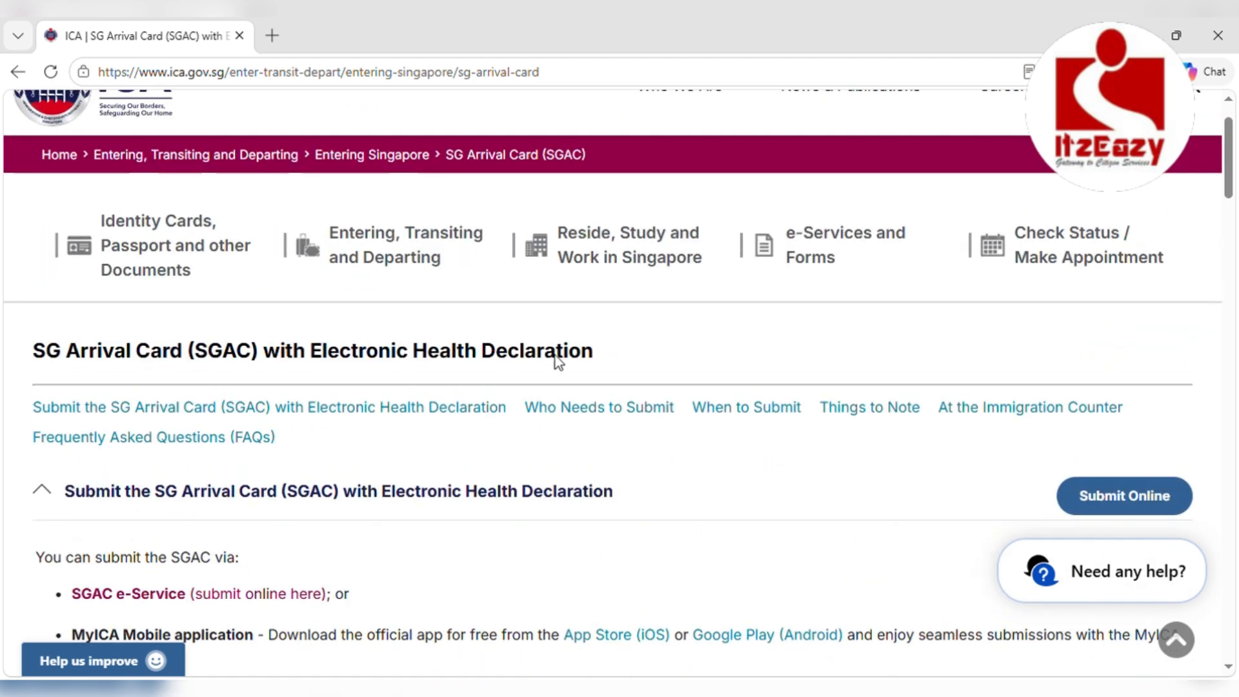
{"action": "left_click", "coordinate": [1142, 512]}
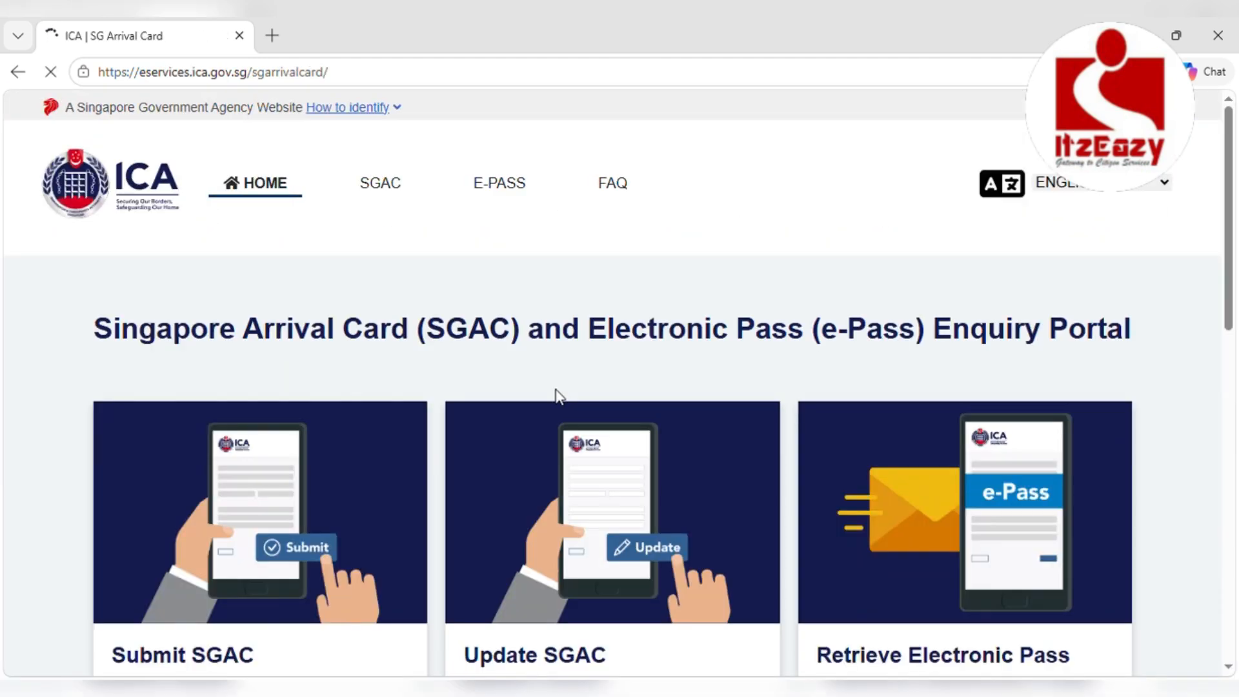
Read the portal notes and start a new Submit SGAC submission
{"action": "scroll", "coordinate": [559, 395], "scroll_direction": "down", "scroll_amount": 5}
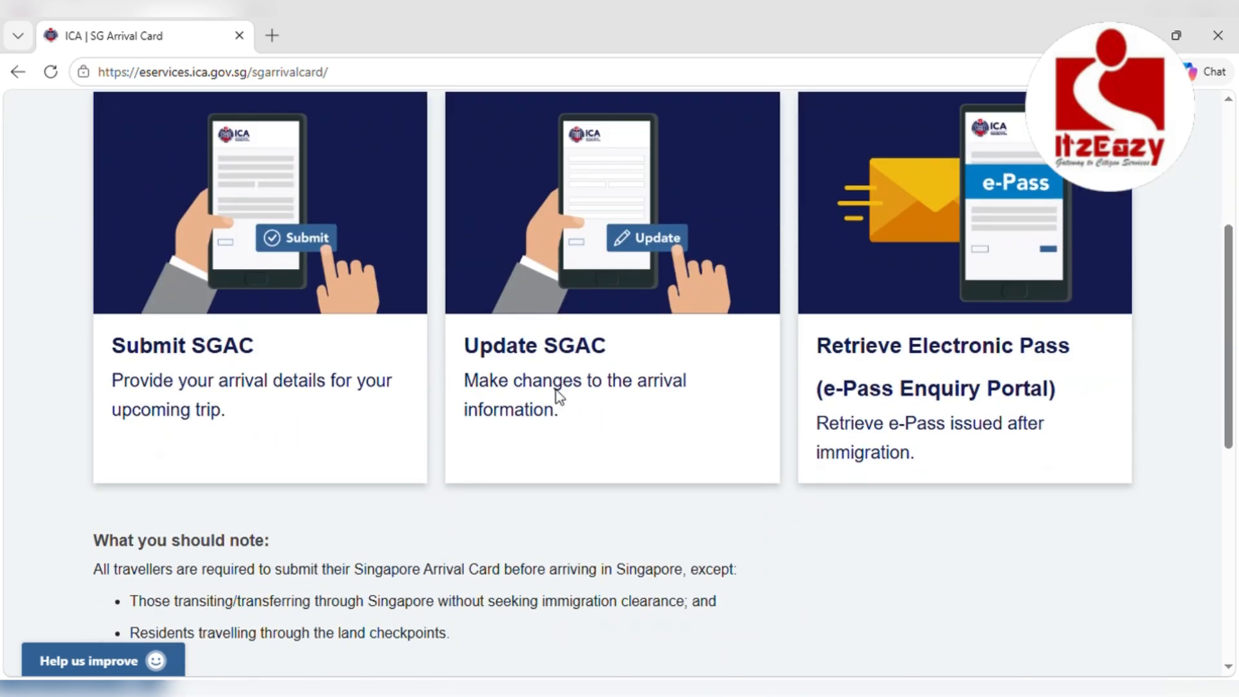
{"action": "scroll", "coordinate": [348, 609], "scroll_direction": "down", "scroll_amount": 4}
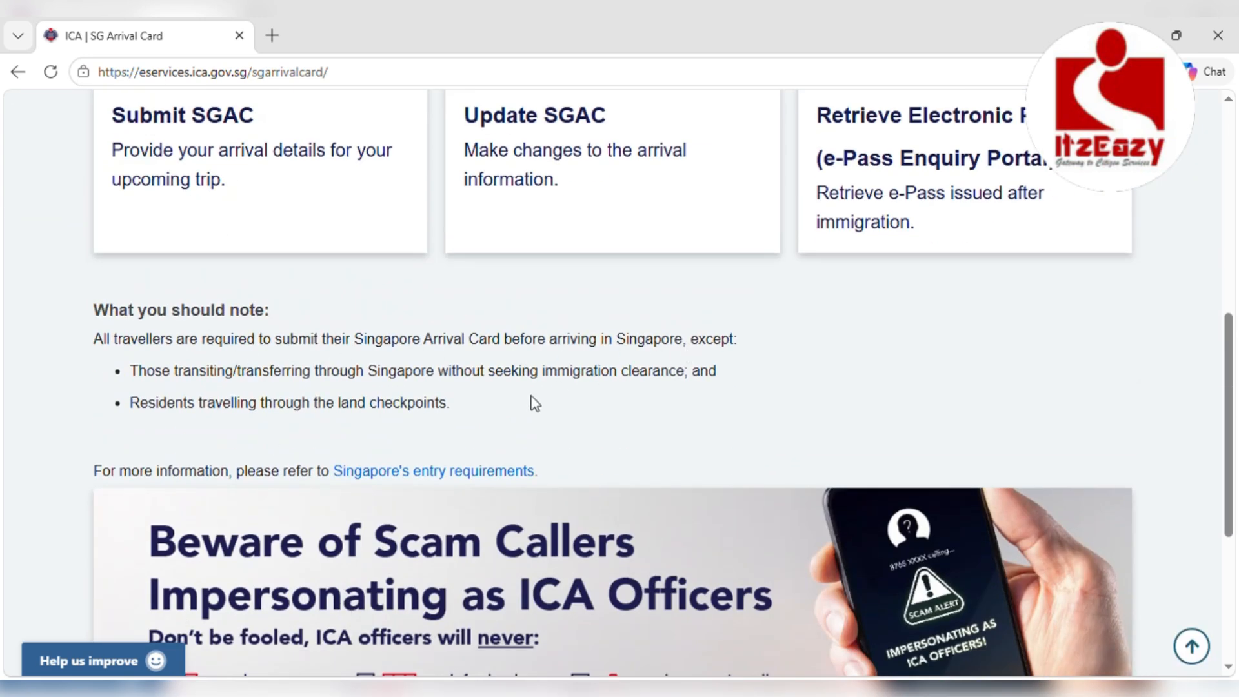
{"action": "scroll", "coordinate": [503, 416], "scroll_direction": "up", "scroll_amount": 6}
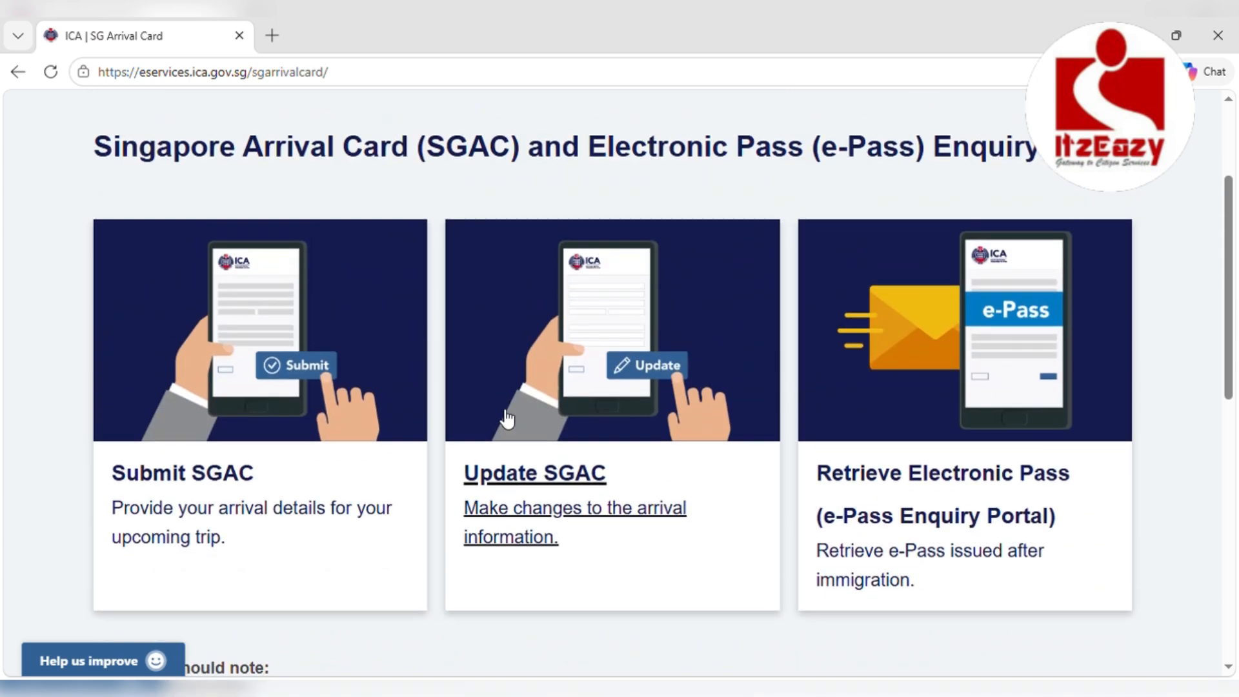
{"action": "left_click", "coordinate": [233, 478]}
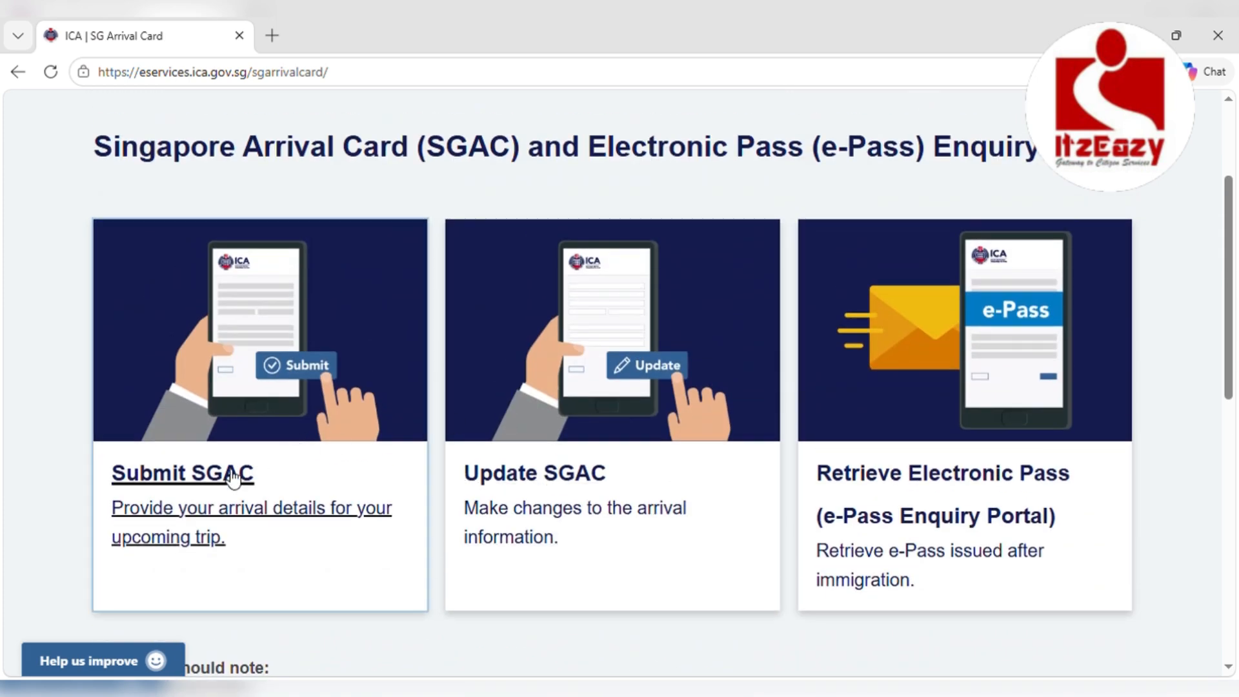
{"action": "scroll", "coordinate": [493, 290], "scroll_direction": "down", "scroll_amount": 4}
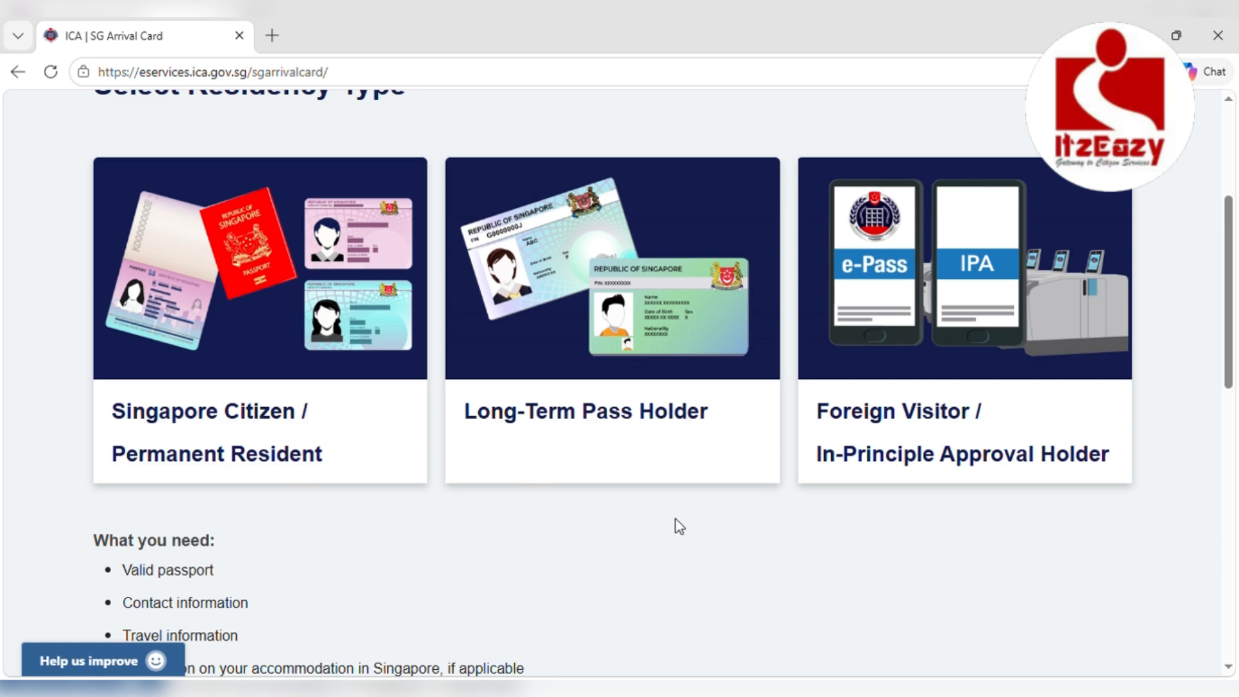
{"action": "scroll", "coordinate": [675, 520], "scroll_direction": "down", "scroll_amount": 3}
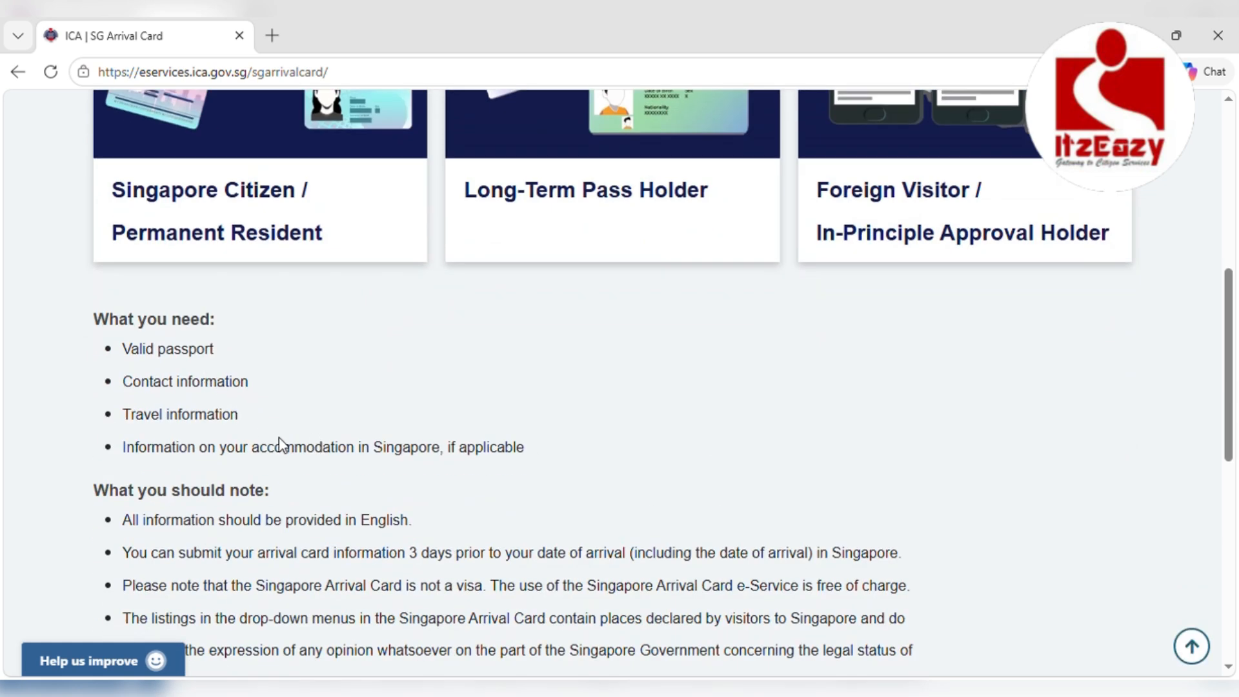
{"action": "scroll", "coordinate": [304, 460], "scroll_direction": "down", "scroll_amount": 2}
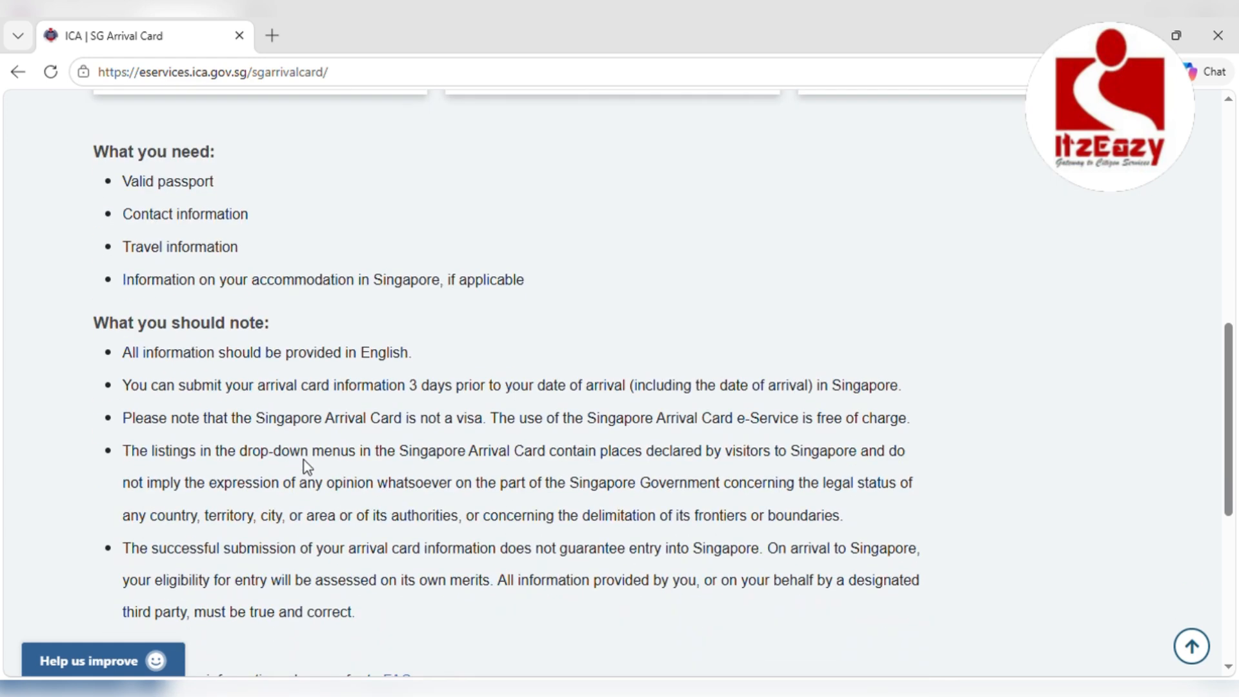
{"action": "scroll", "coordinate": [304, 459], "scroll_direction": "up", "scroll_amount": 4}
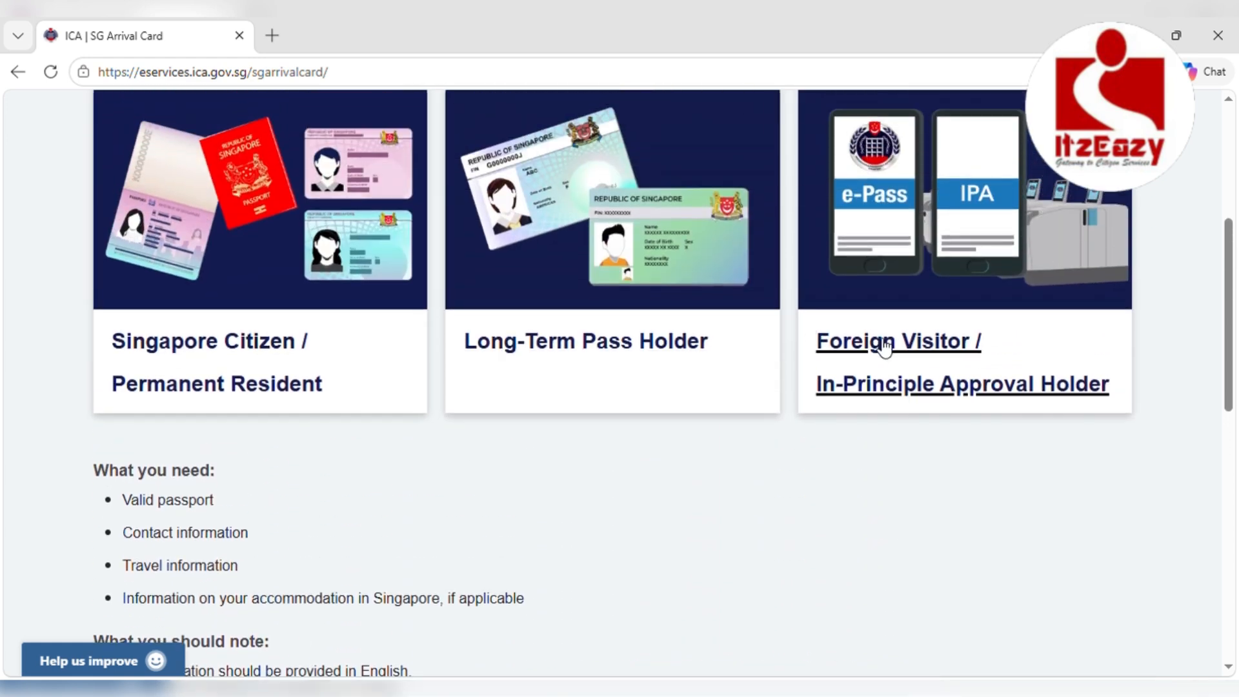
Choose the Foreign Visitor / In-Principle Approval Holder form and set arrival date 31/05/2026
{"action": "left_click", "coordinate": [884, 348]}
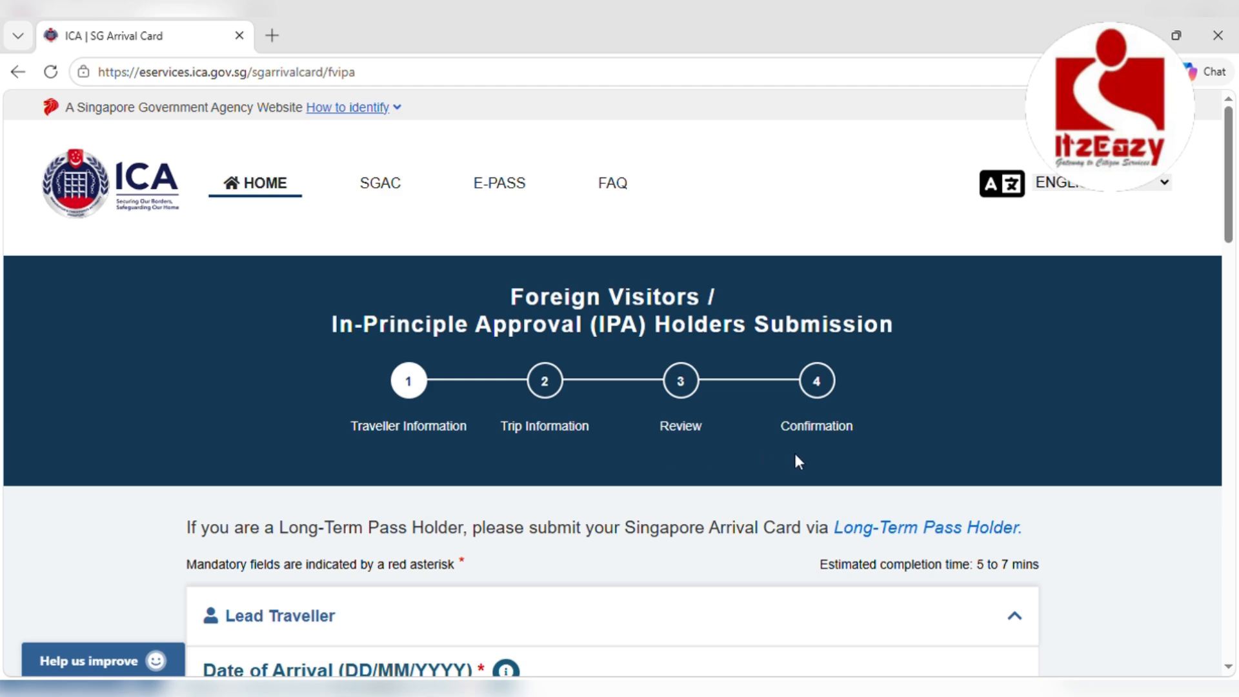
{"action": "scroll", "coordinate": [803, 463], "scroll_direction": "down", "scroll_amount": 3}
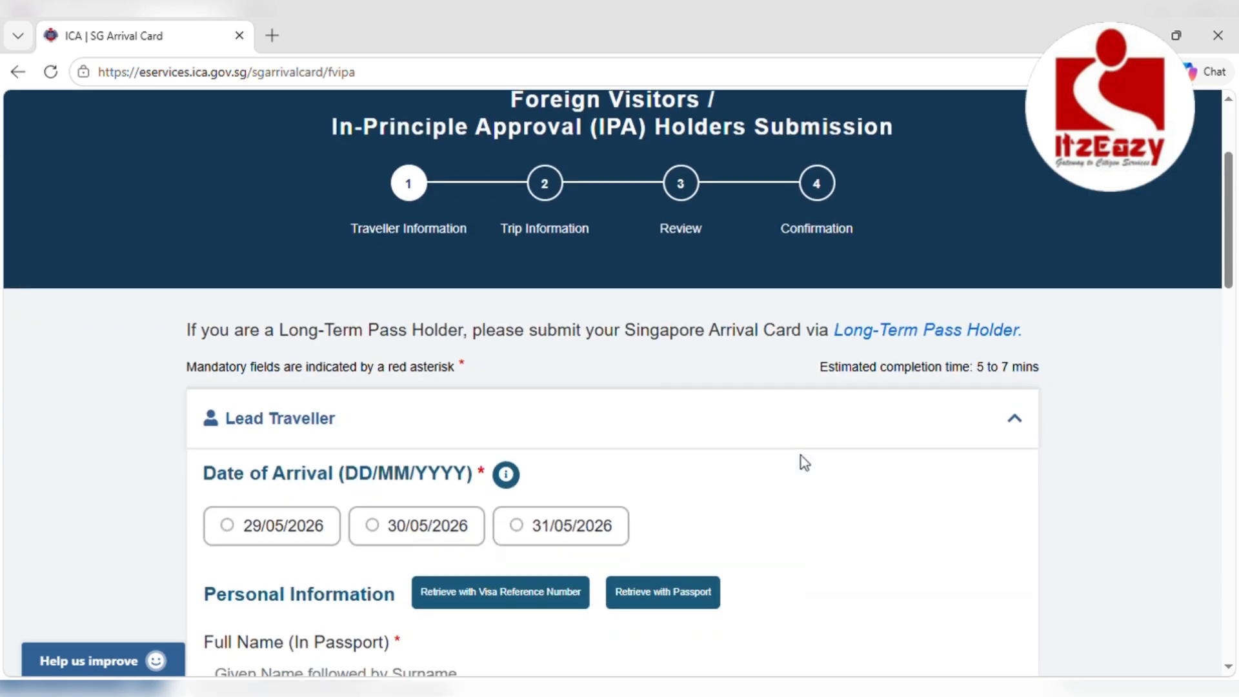
{"action": "scroll", "coordinate": [803, 463], "scroll_direction": "down", "scroll_amount": 5}
{"action": "scroll", "coordinate": [801, 456], "scroll_direction": "down", "scroll_amount": 10}
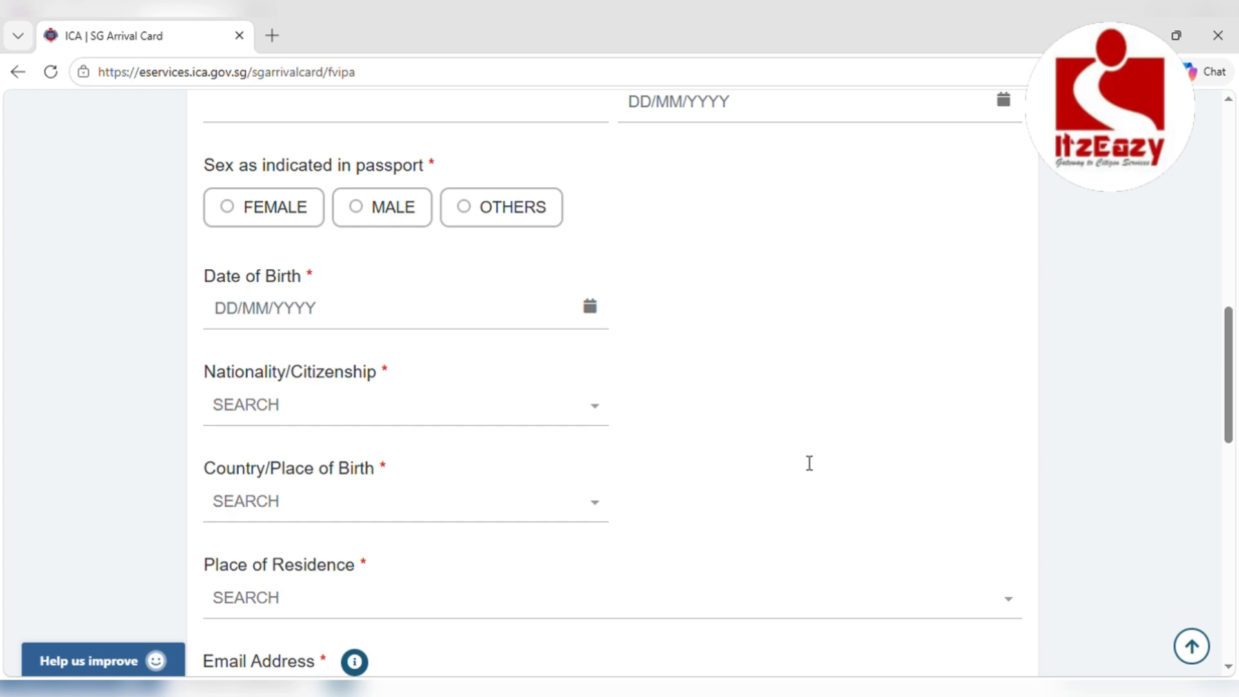
{"action": "scroll", "coordinate": [800, 455], "scroll_direction": "down", "scroll_amount": 3}
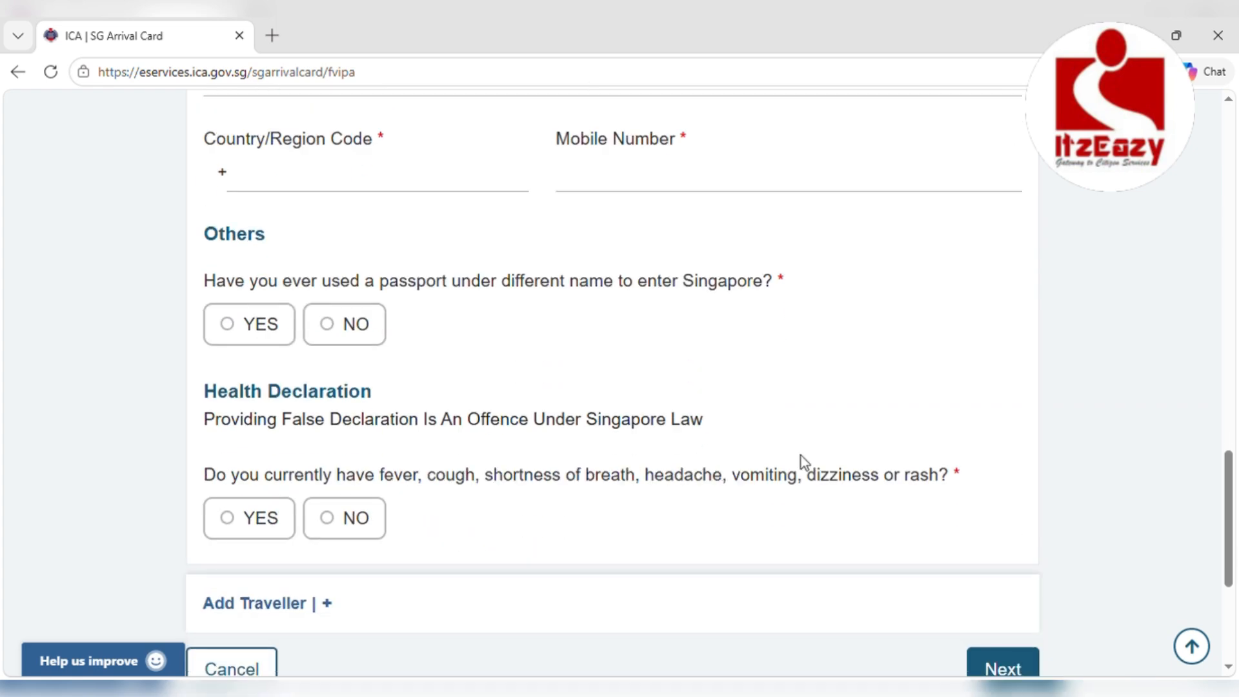
{"action": "scroll", "coordinate": [800, 455], "scroll_direction": "up", "scroll_amount": 10}
{"action": "scroll", "coordinate": [799, 455], "scroll_direction": "up", "scroll_amount": 7}
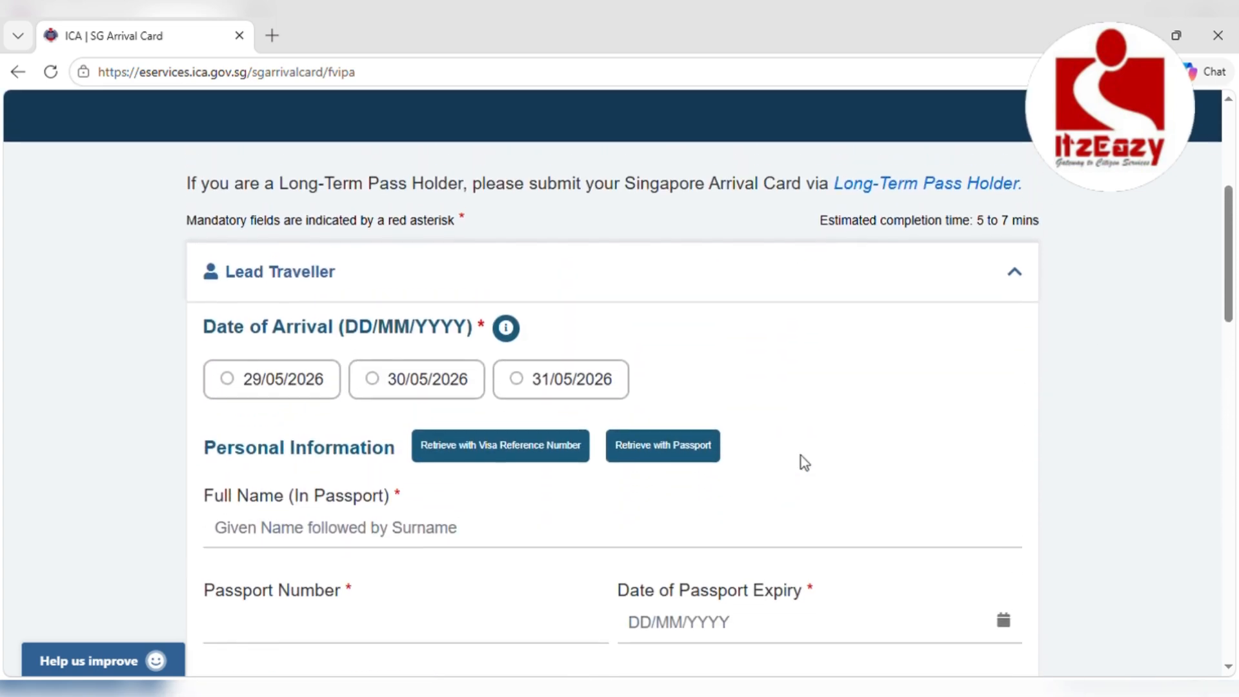
{"action": "left_click", "coordinate": [516, 388]}
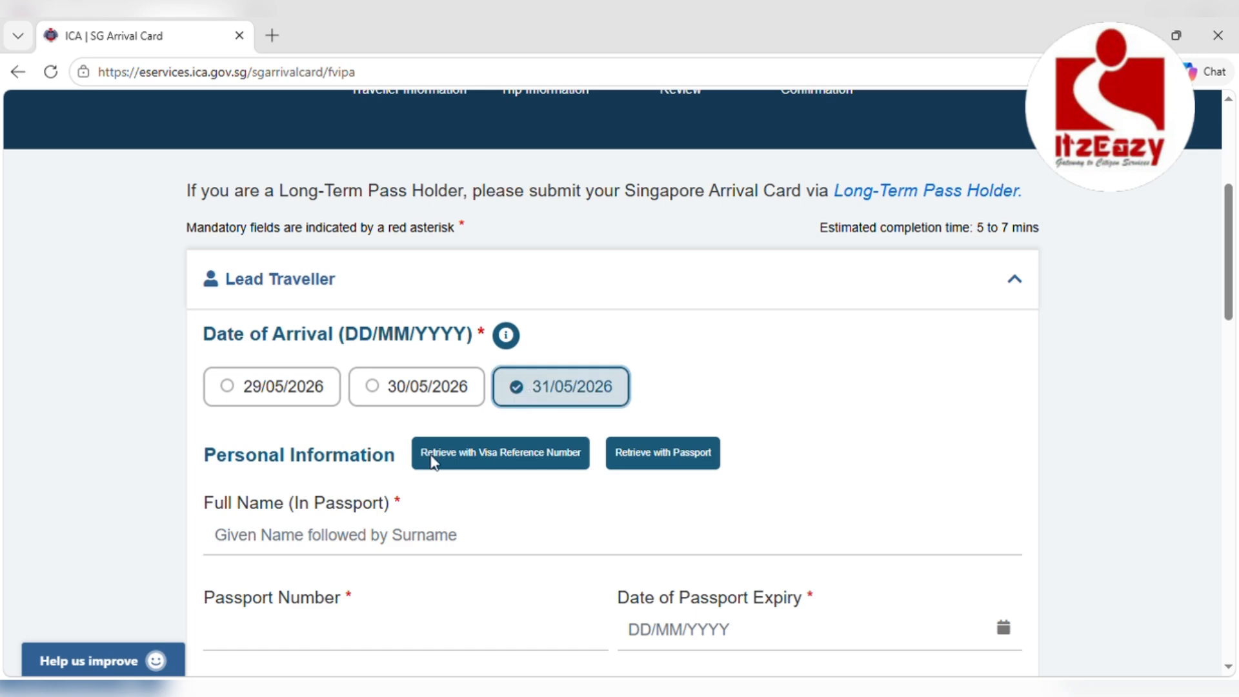
Enter the traveller's full name in the Full Name field
{"action": "left_click", "coordinate": [315, 541]}
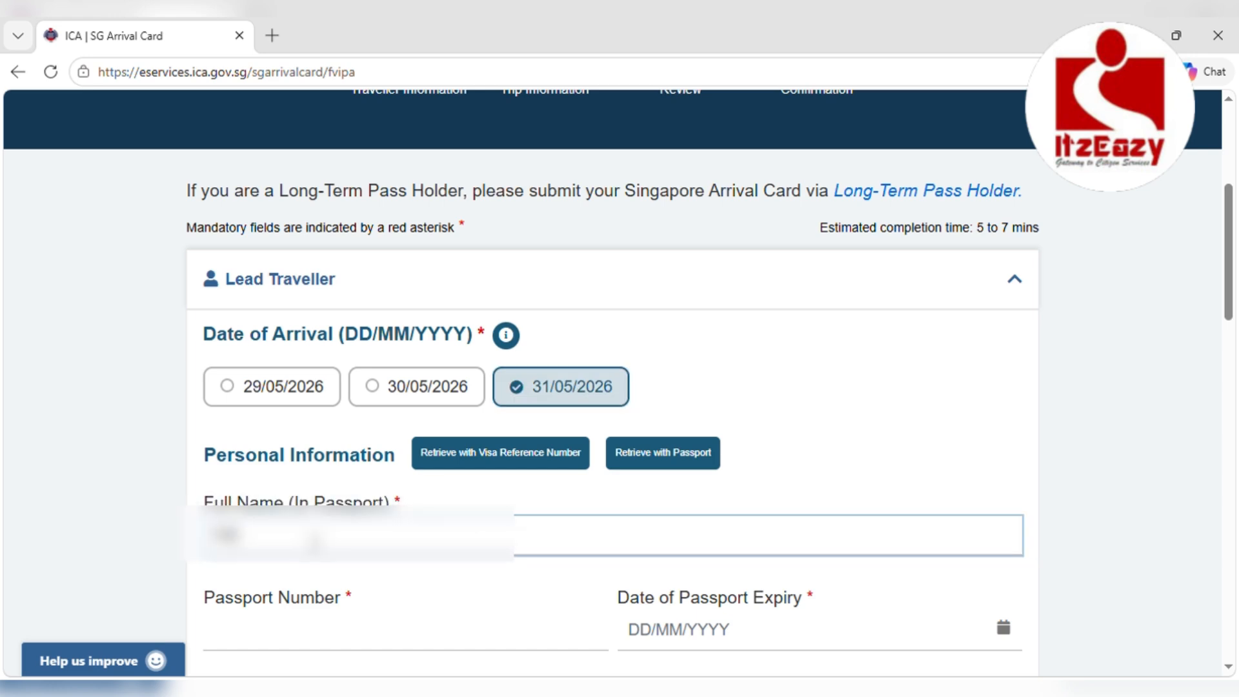
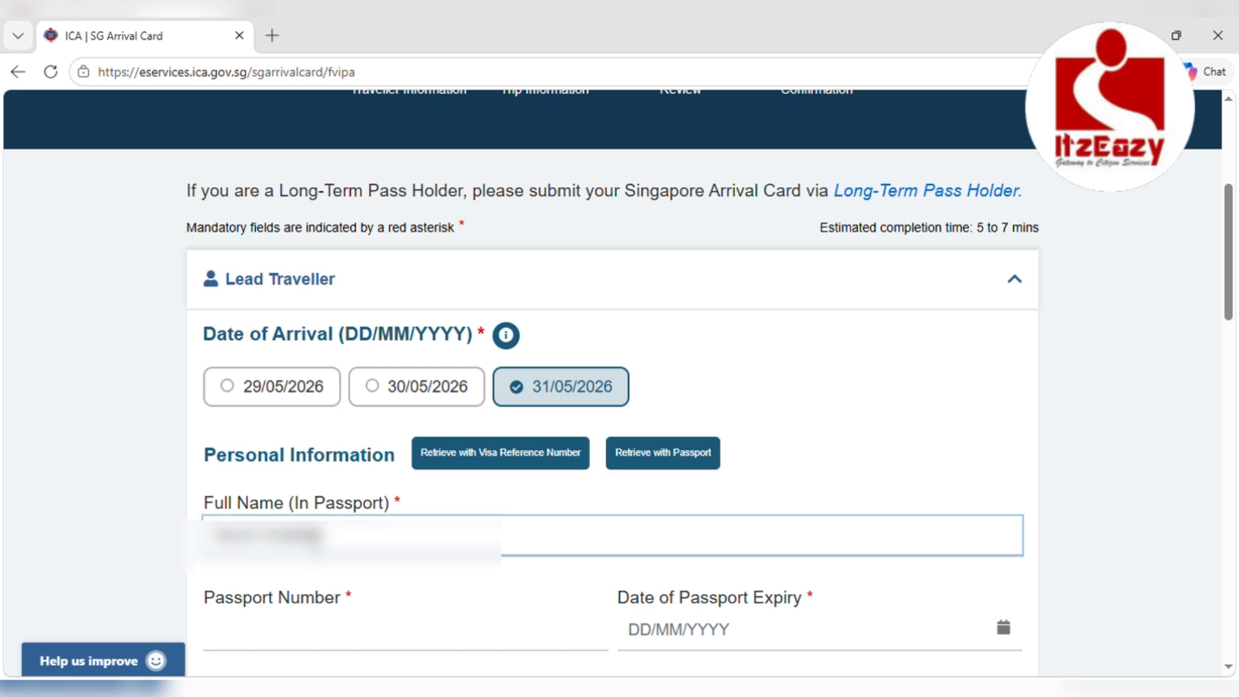
{"action": "scroll", "coordinate": [313, 541], "scroll_direction": "down", "scroll_amount": 3}
{"action": "left_click", "coordinate": [277, 420]}
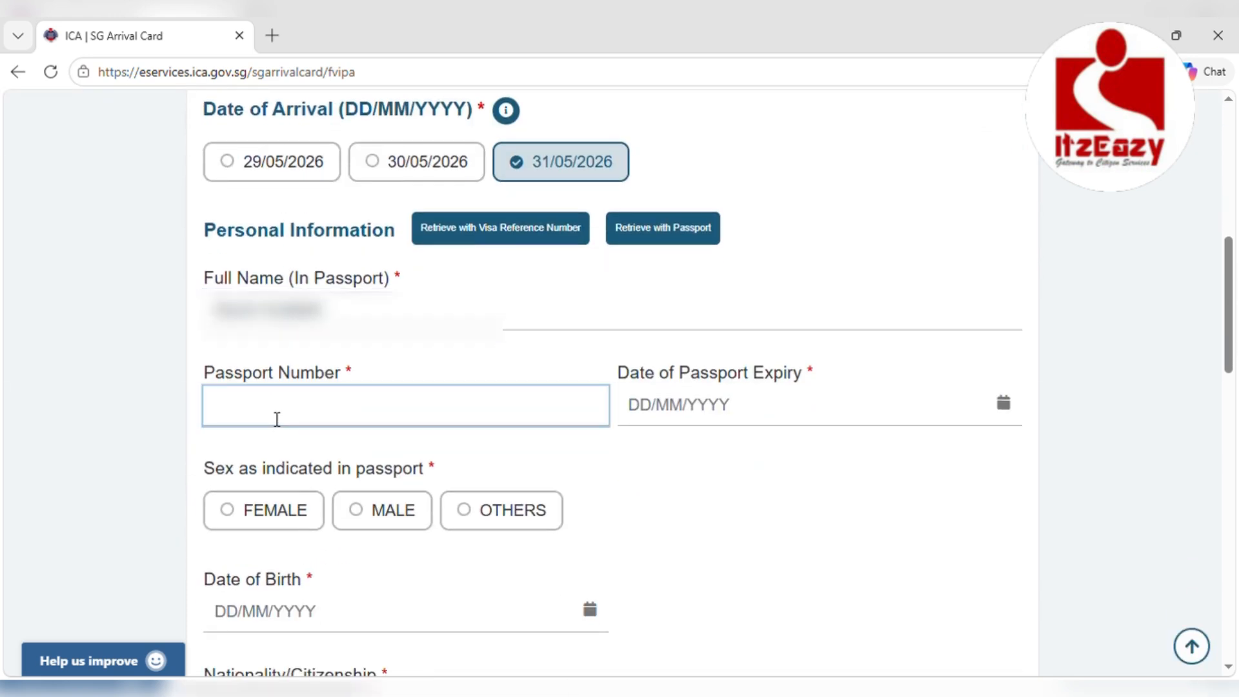
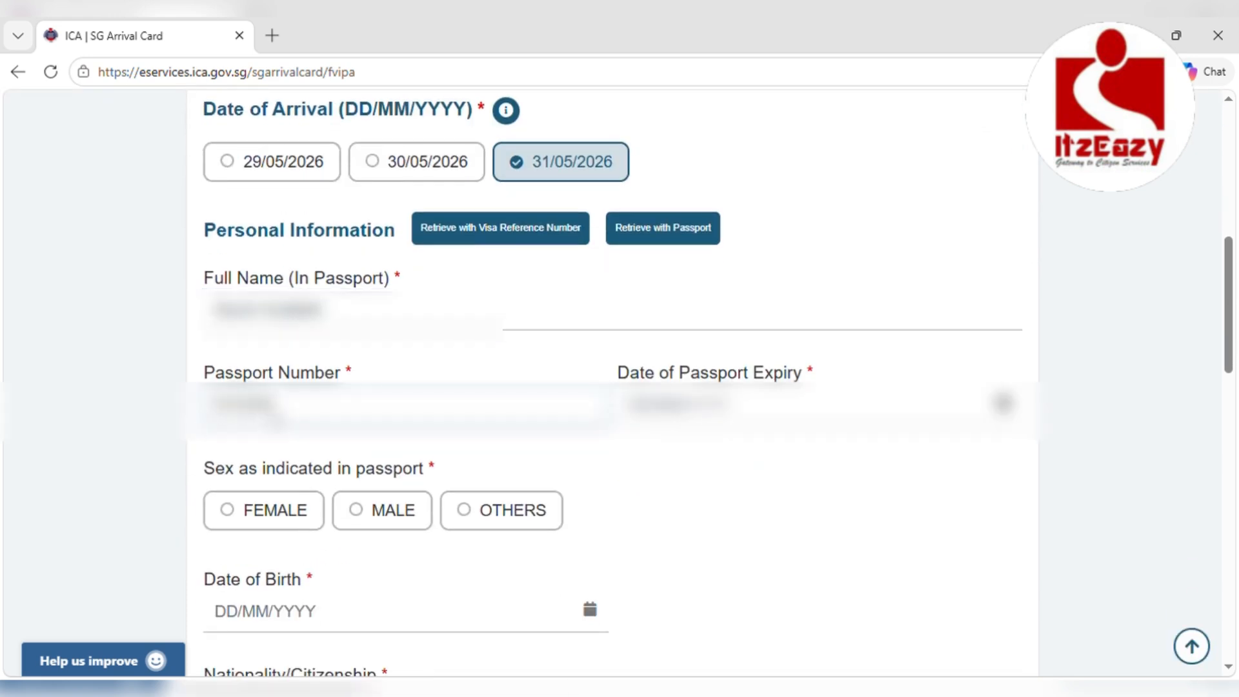
Enter the passport number, a 2028 passport expiry date, and sex MALE
{"action": "left_click", "coordinate": [1004, 404]}
{"action": "left_click", "coordinate": [774, 447]}
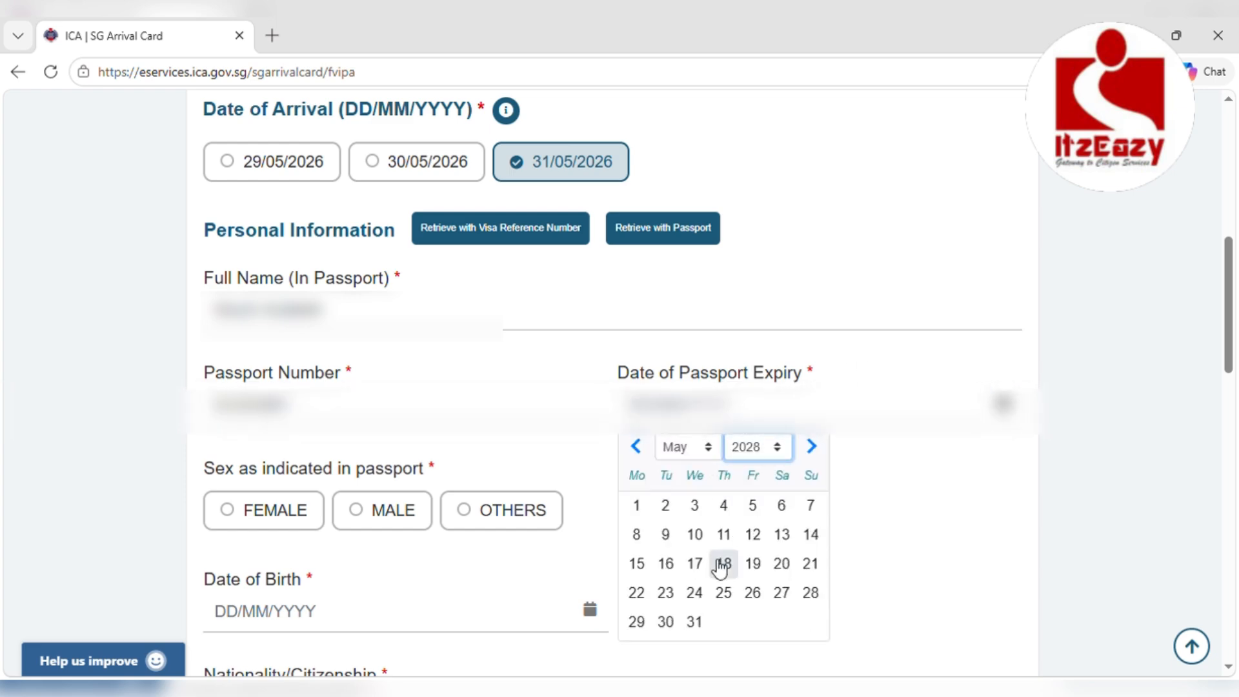
{"action": "left_click", "coordinate": [721, 594]}
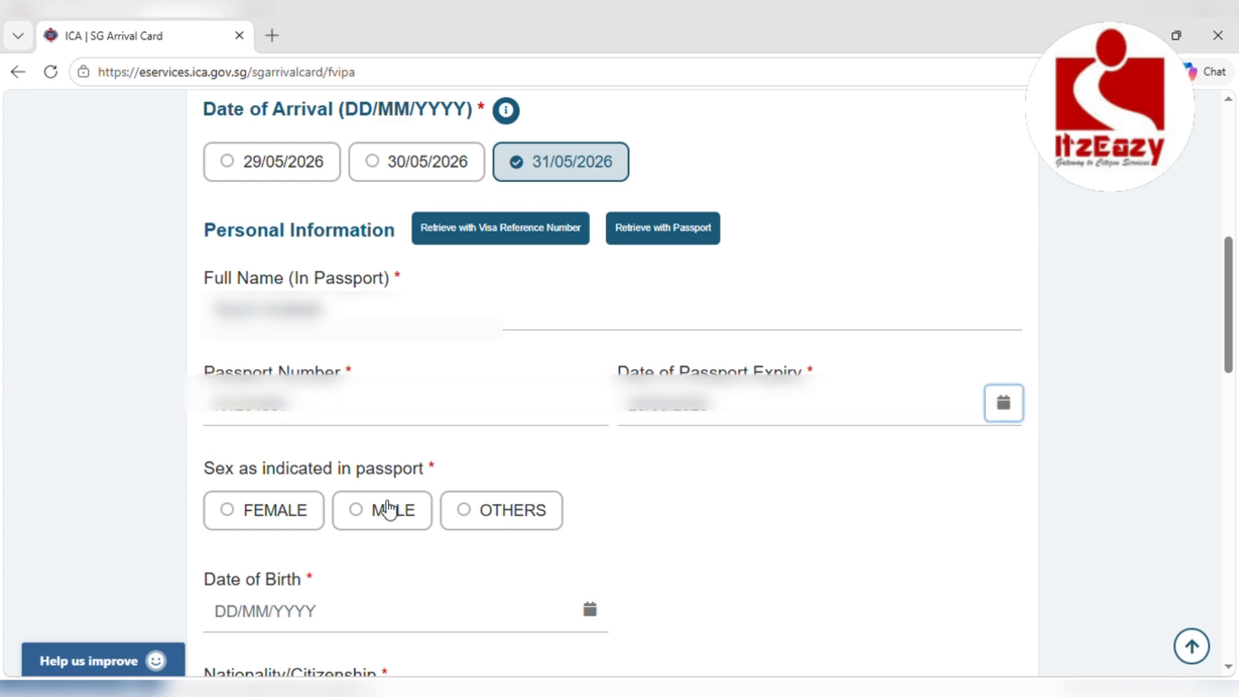
{"action": "left_click", "coordinate": [366, 516]}
{"action": "scroll", "coordinate": [354, 541], "scroll_direction": "down", "scroll_amount": 4}
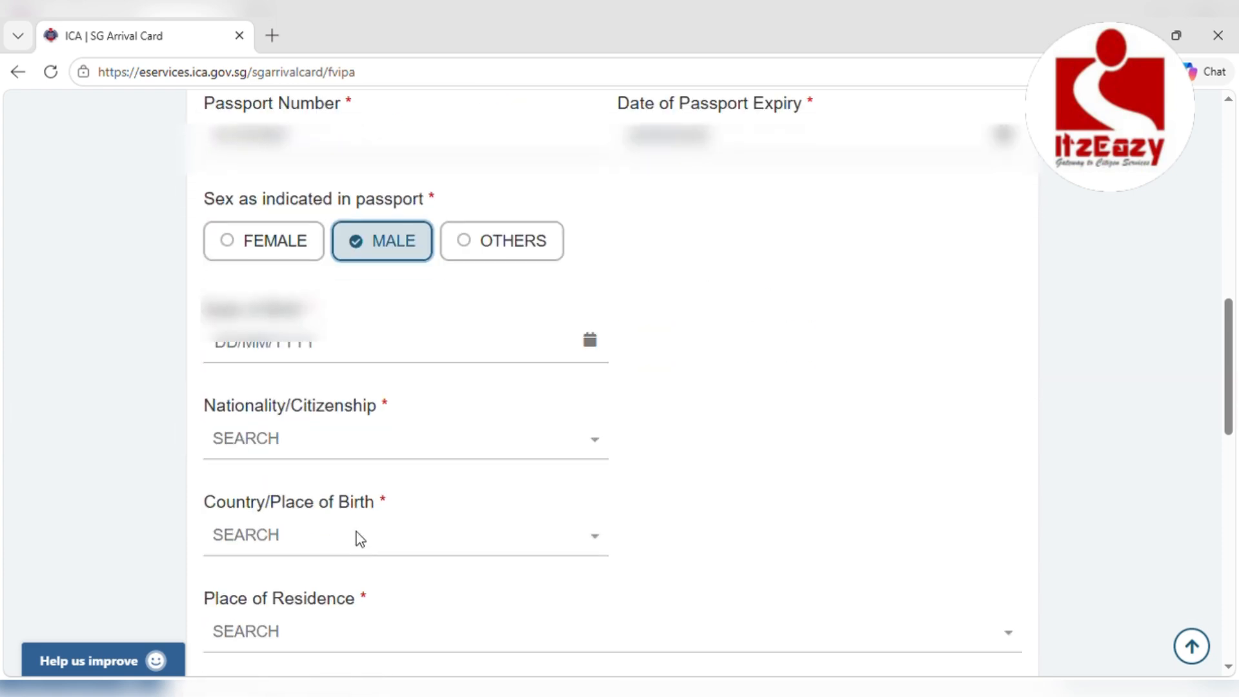
{"action": "left_click", "coordinate": [590, 340]}
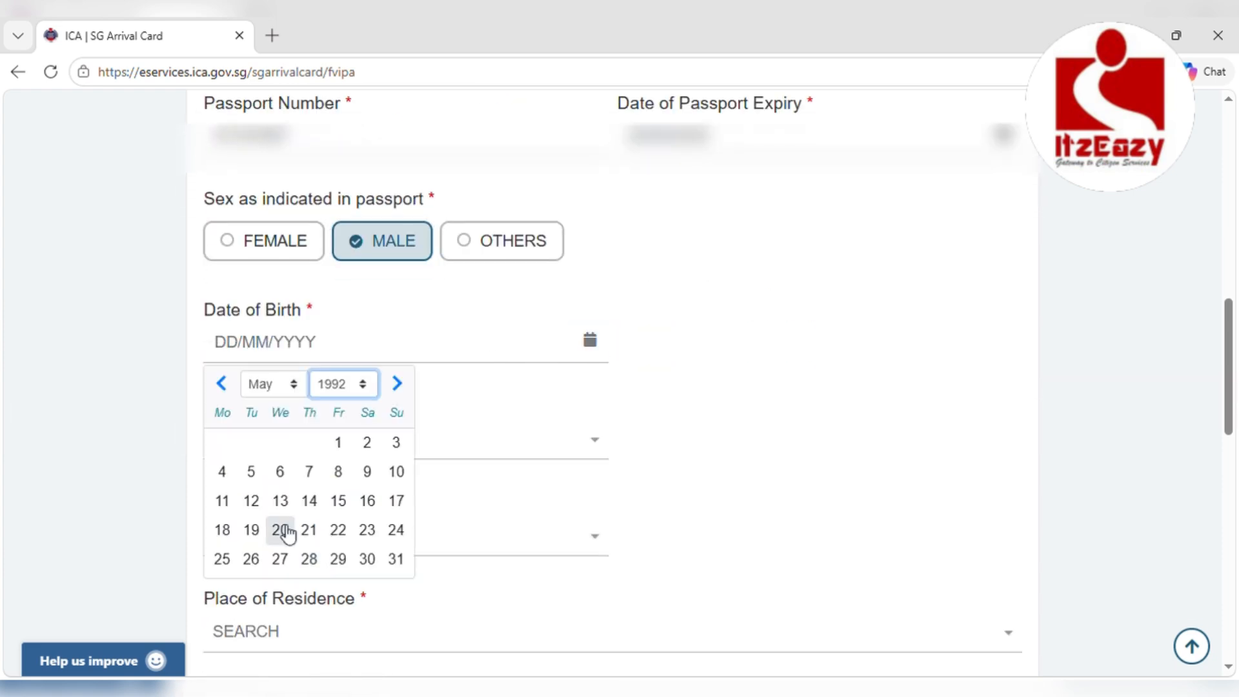
{"action": "left_click", "coordinate": [281, 529]}
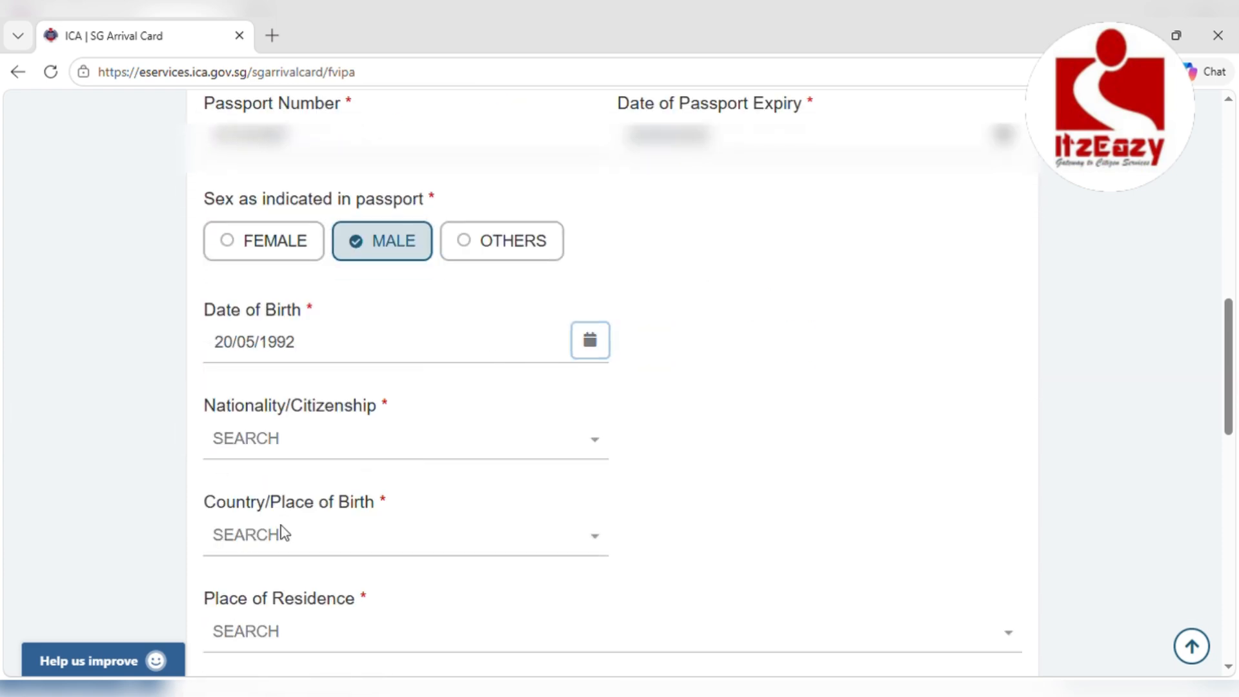
{"action": "left_click", "coordinate": [288, 439]}
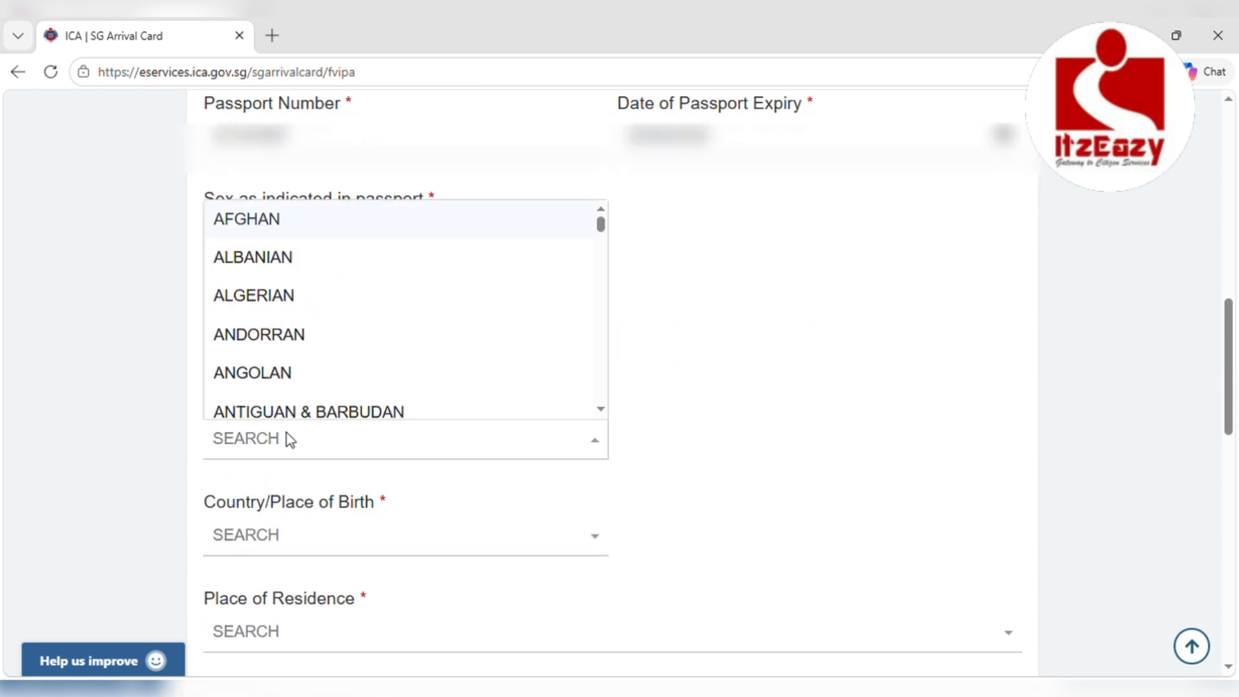
{"action": "type", "text": "INDIA"}
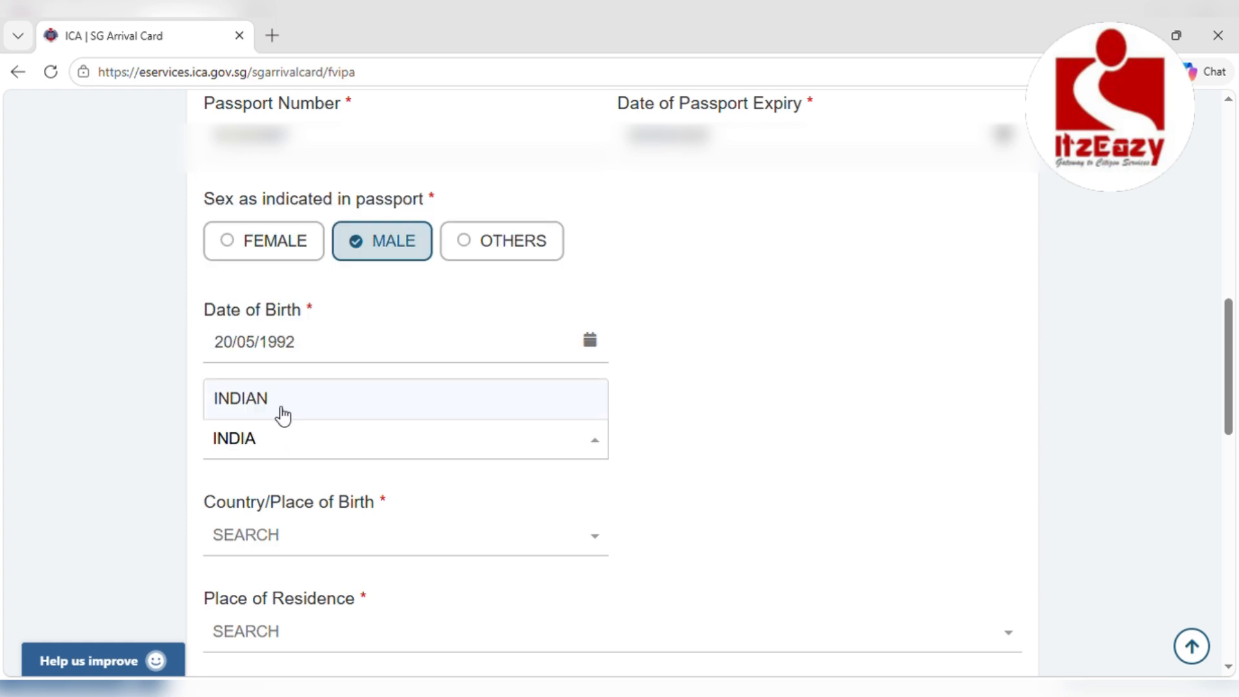
{"action": "left_click", "coordinate": [276, 409]}
Set the country of birth to INDIA
{"action": "left_click", "coordinate": [265, 550]}
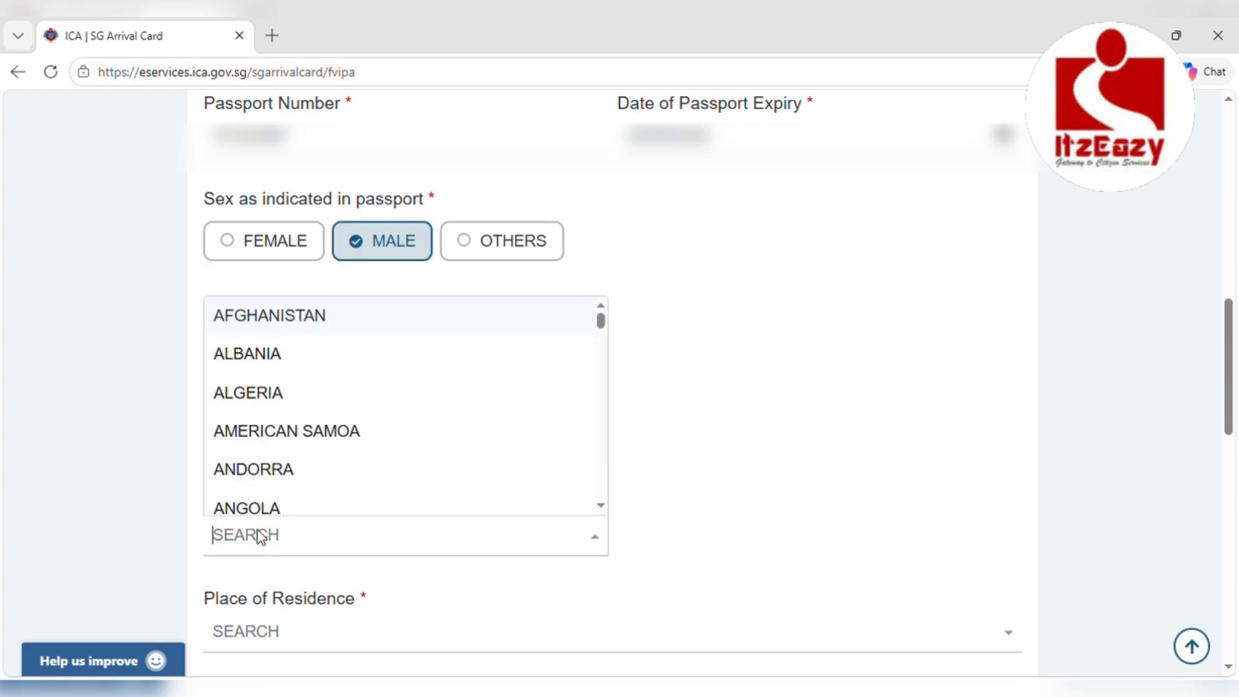
{"action": "type", "text": "INDIA"}
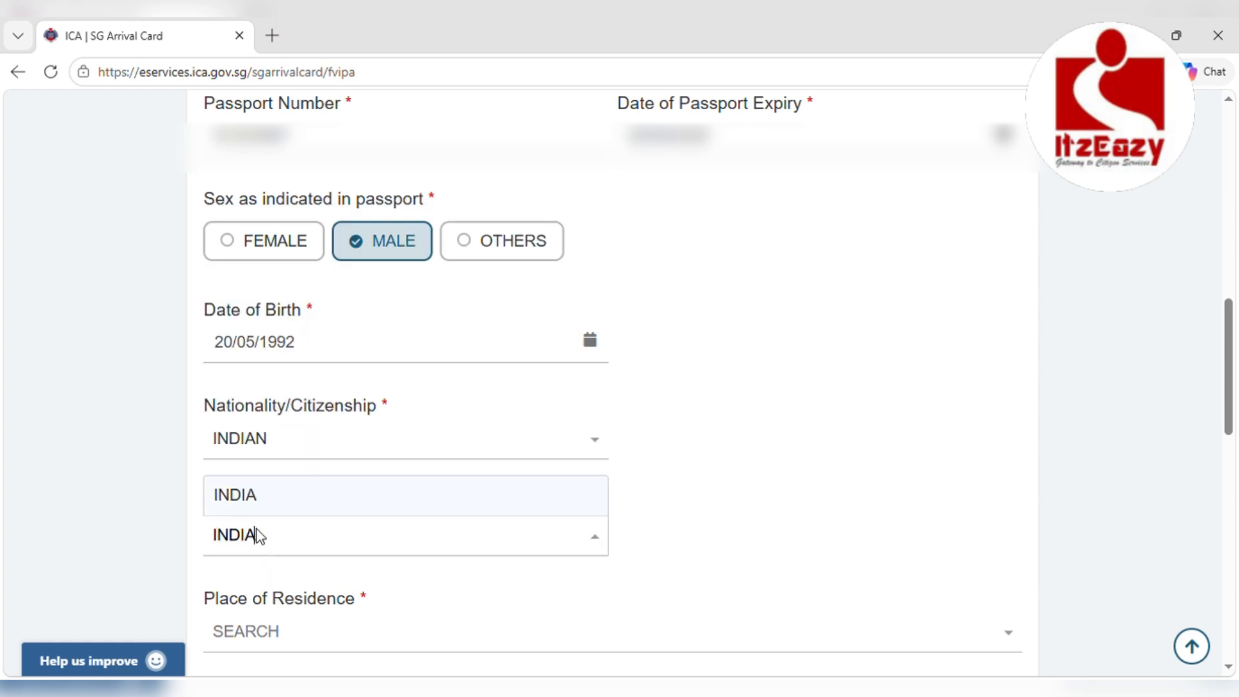
{"action": "left_click", "coordinate": [246, 496]}
{"action": "scroll", "coordinate": [244, 500], "scroll_direction": "down", "scroll_amount": 2}
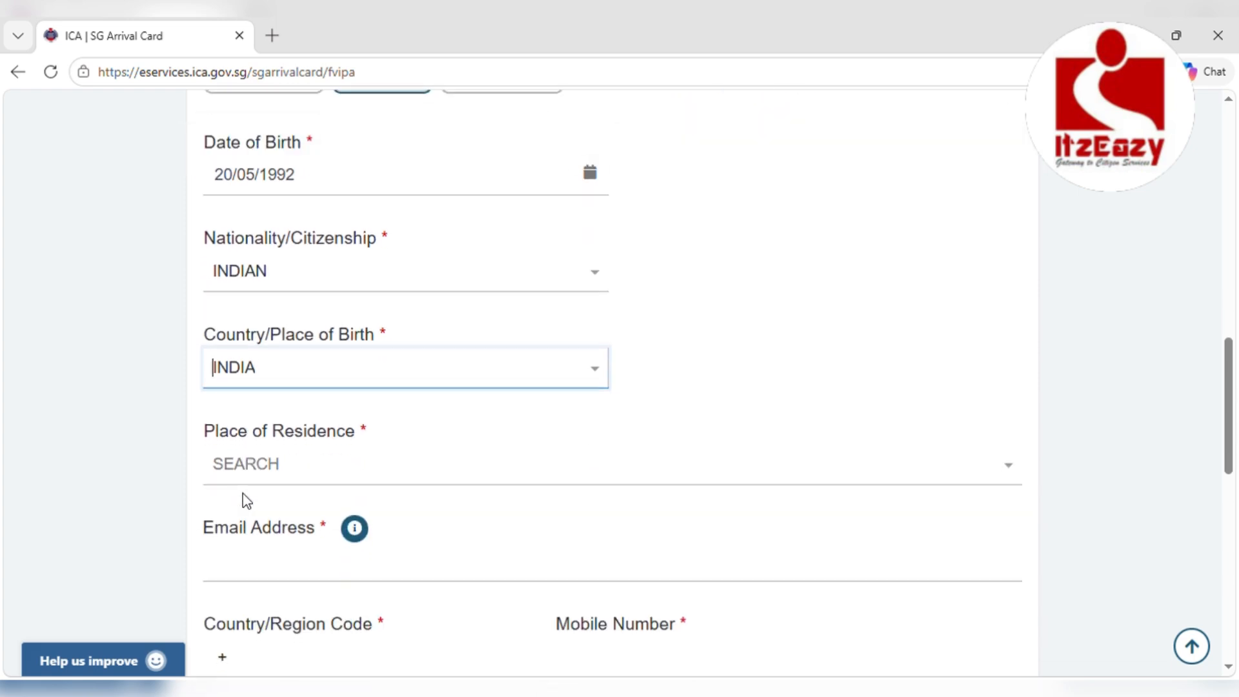
Set the place of residence to INDIA, DELHI, DELHI
{"action": "left_click", "coordinate": [246, 468]}
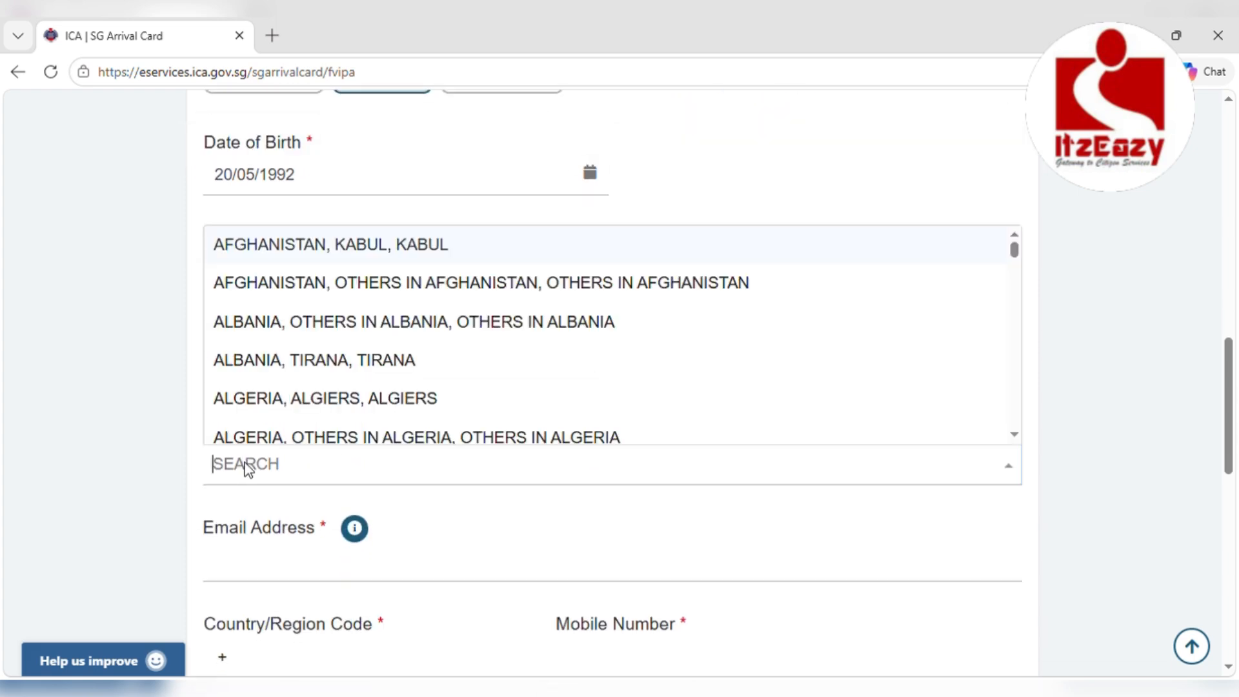
{"action": "type", "text": "INDIA"}
{"action": "scroll", "coordinate": [276, 381], "scroll_direction": "down", "scroll_amount": 3}
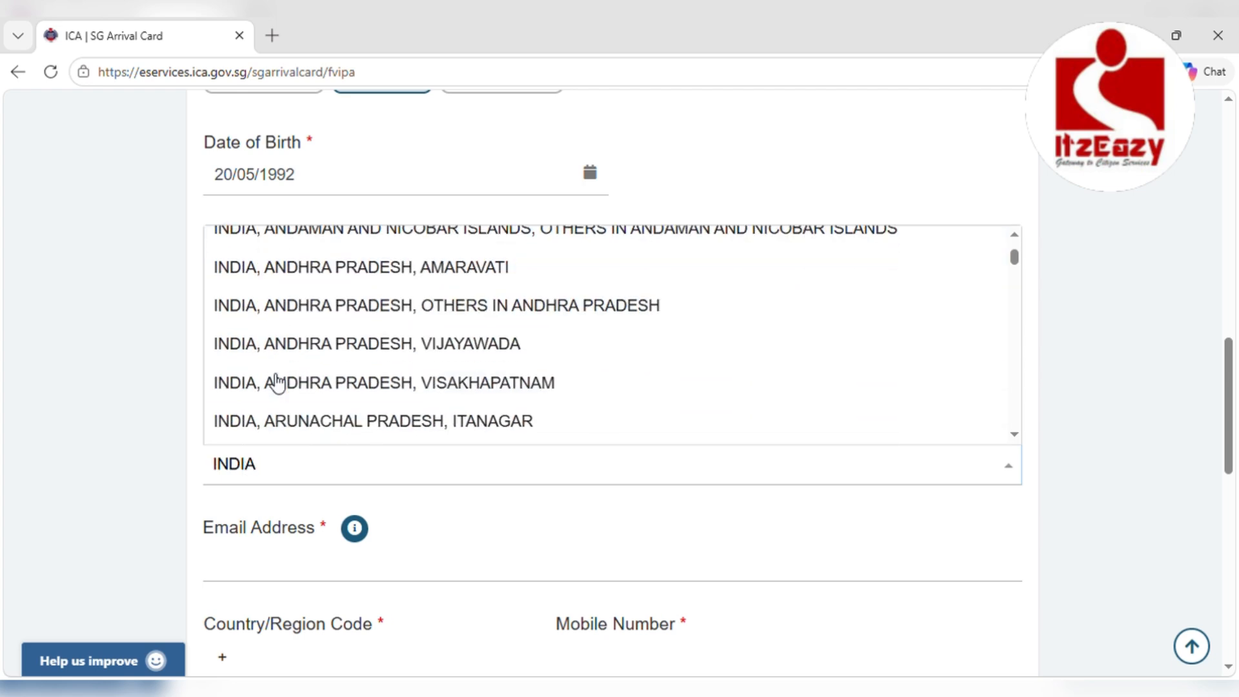
{"action": "scroll", "coordinate": [278, 382], "scroll_direction": "down", "scroll_amount": 3}
{"action": "scroll", "coordinate": [277, 382], "scroll_direction": "down", "scroll_amount": 3}
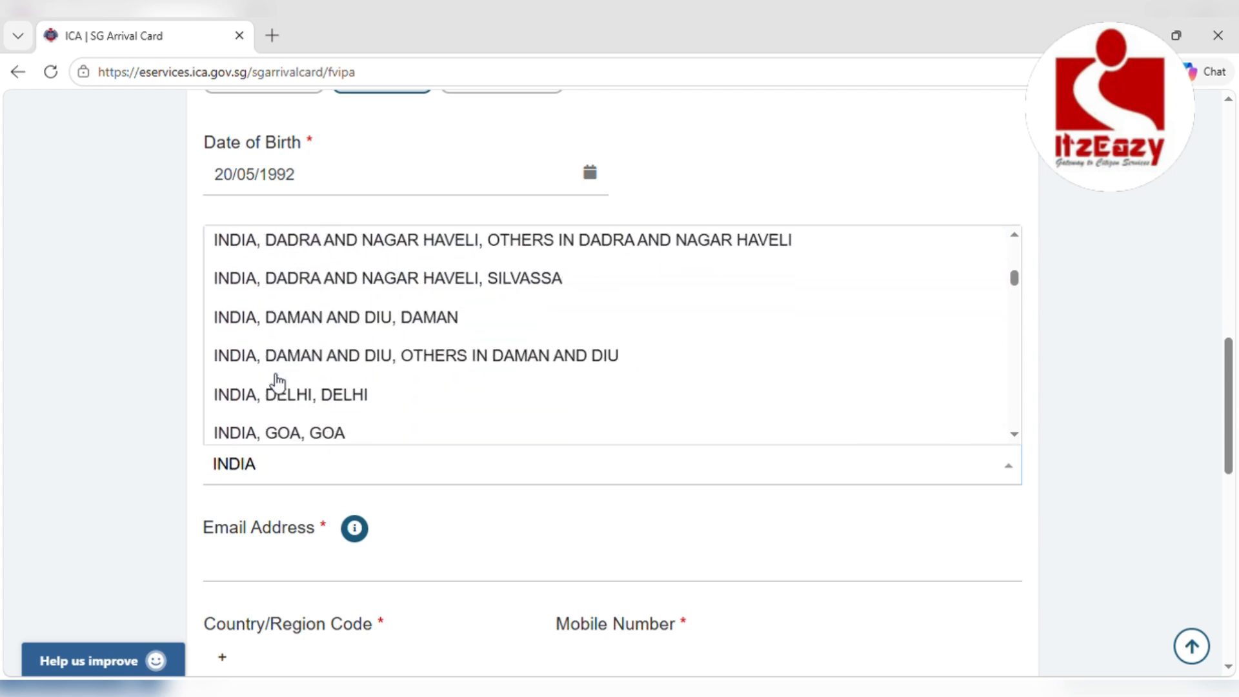
{"action": "left_click", "coordinate": [290, 405]}
{"action": "scroll", "coordinate": [286, 409], "scroll_direction": "down", "scroll_amount": 1}
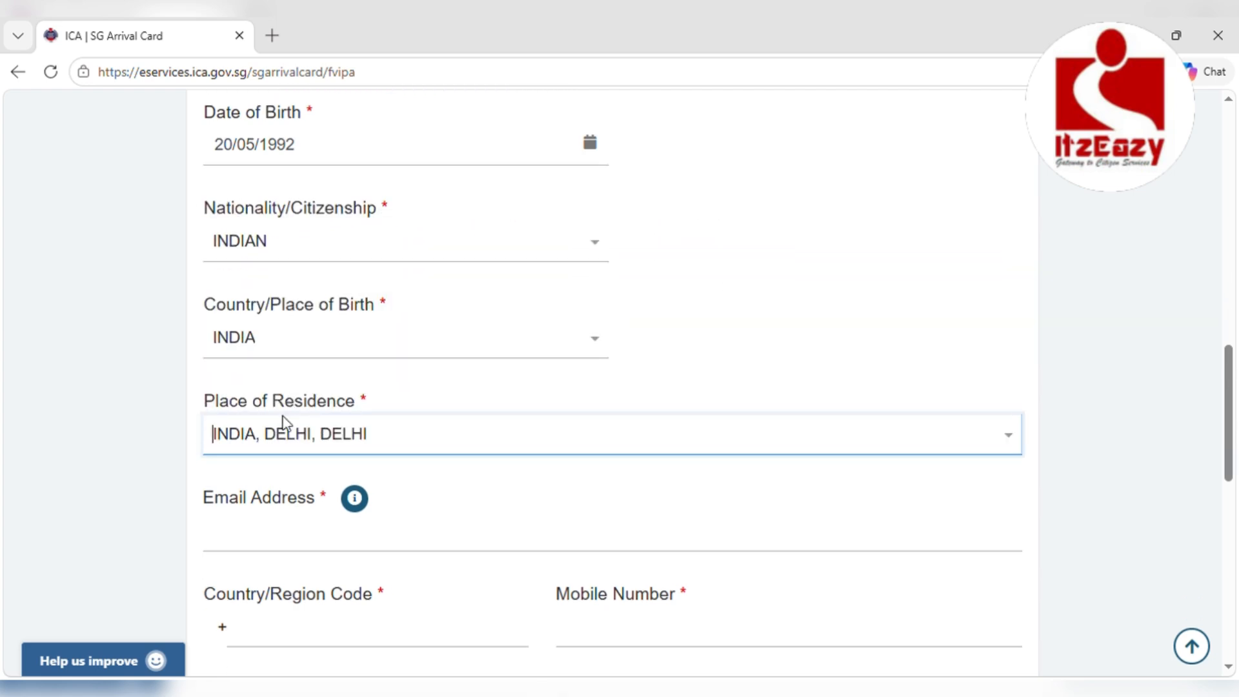
{"action": "left_click", "coordinate": [264, 533]}
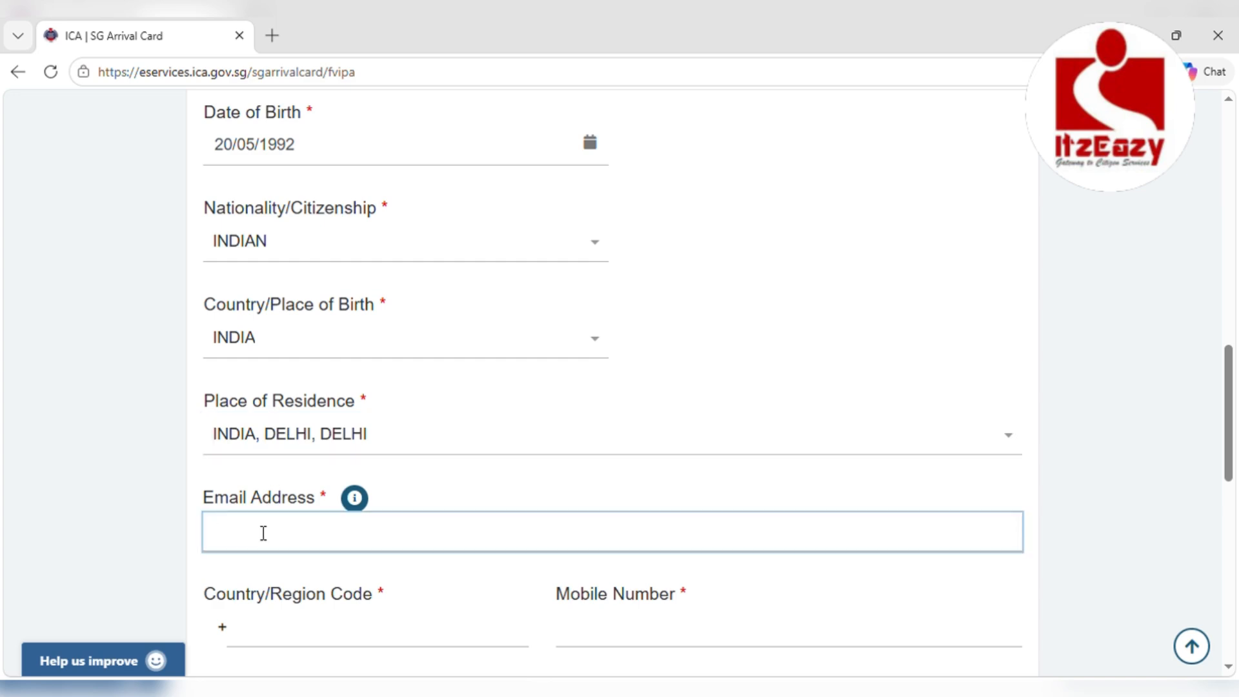
Paste the traveller's email address and enter country code 91 with the mobile number
{"action": "key", "text": "ctrl+v"}
{"action": "left_click", "coordinate": [263, 630]}
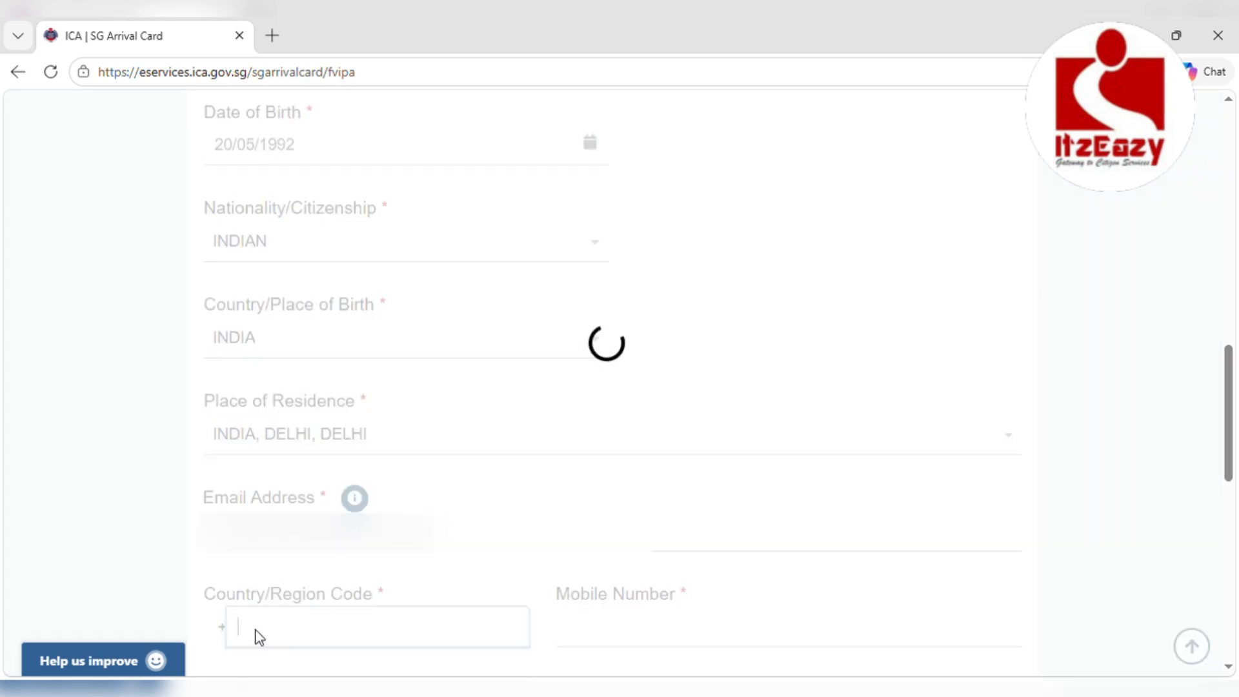
{"action": "type", "text": "91"}
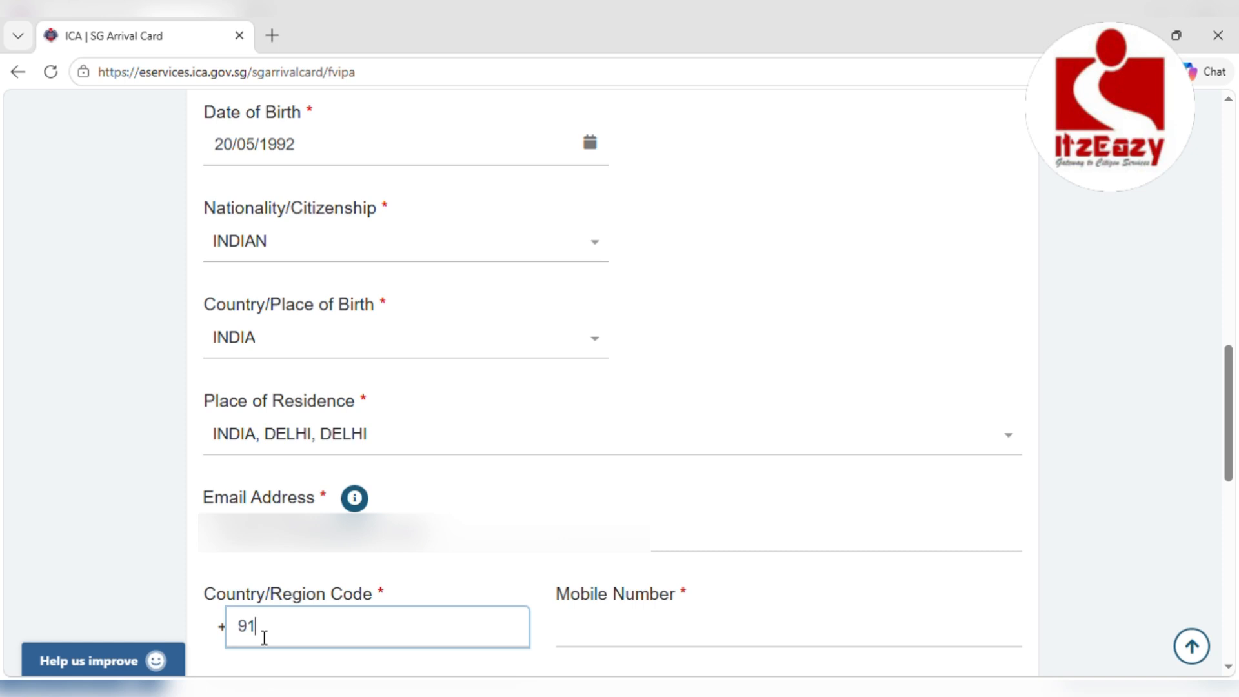
{"action": "left_click", "coordinate": [579, 638]}
{"action": "type", "text": "8"}
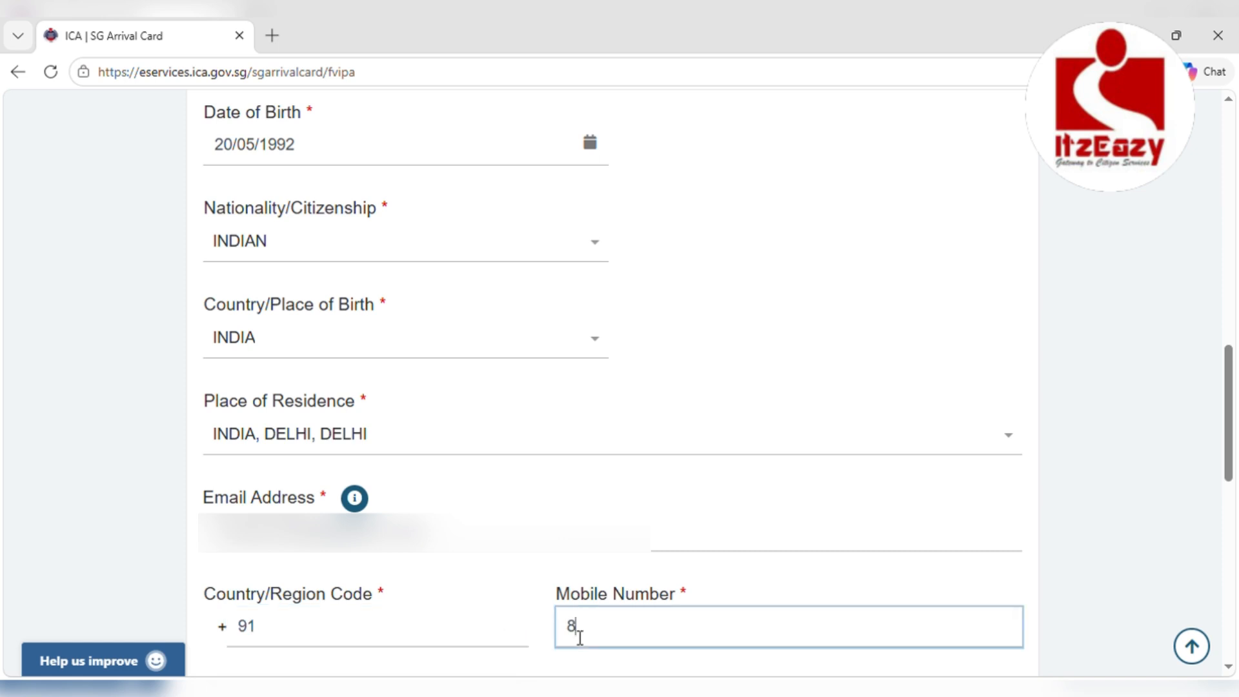
{"action": "type", "text": "12345678"}
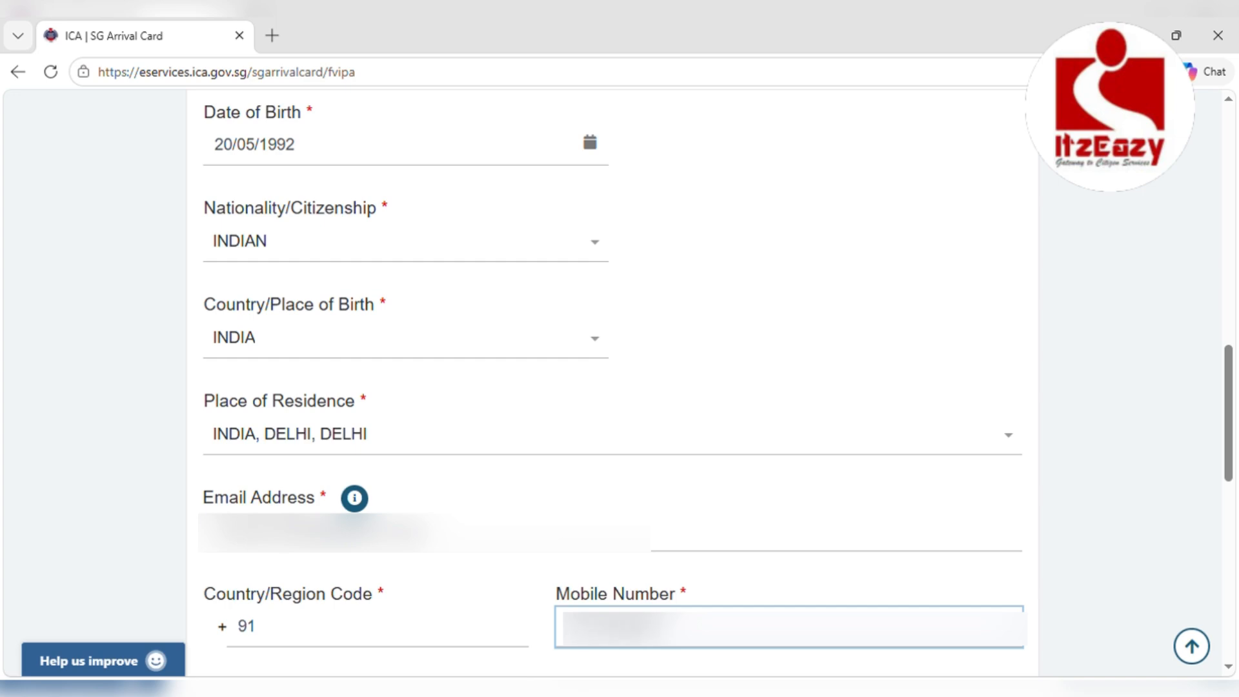
Answer NO to the other-passport, illness and yellow-fever questions, then continue to Trip Information
{"action": "scroll", "coordinate": [632, 636], "scroll_direction": "down", "scroll_amount": 3}
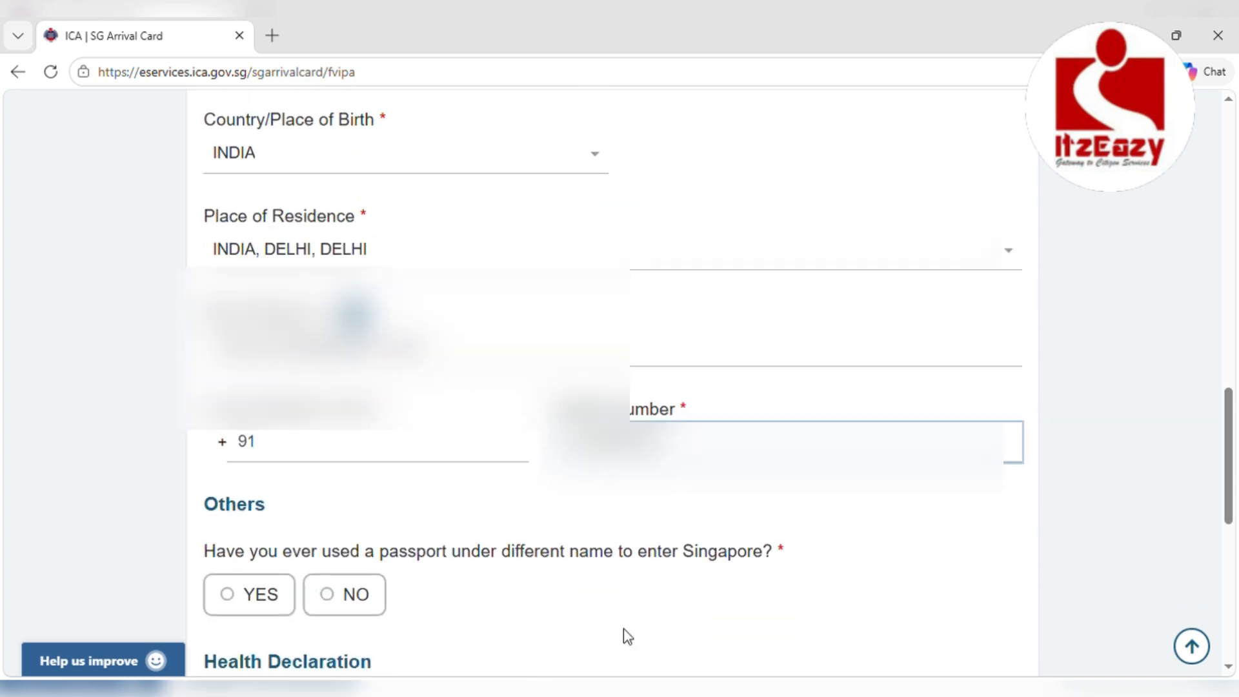
{"action": "scroll", "coordinate": [623, 628], "scroll_direction": "down", "scroll_amount": 4}
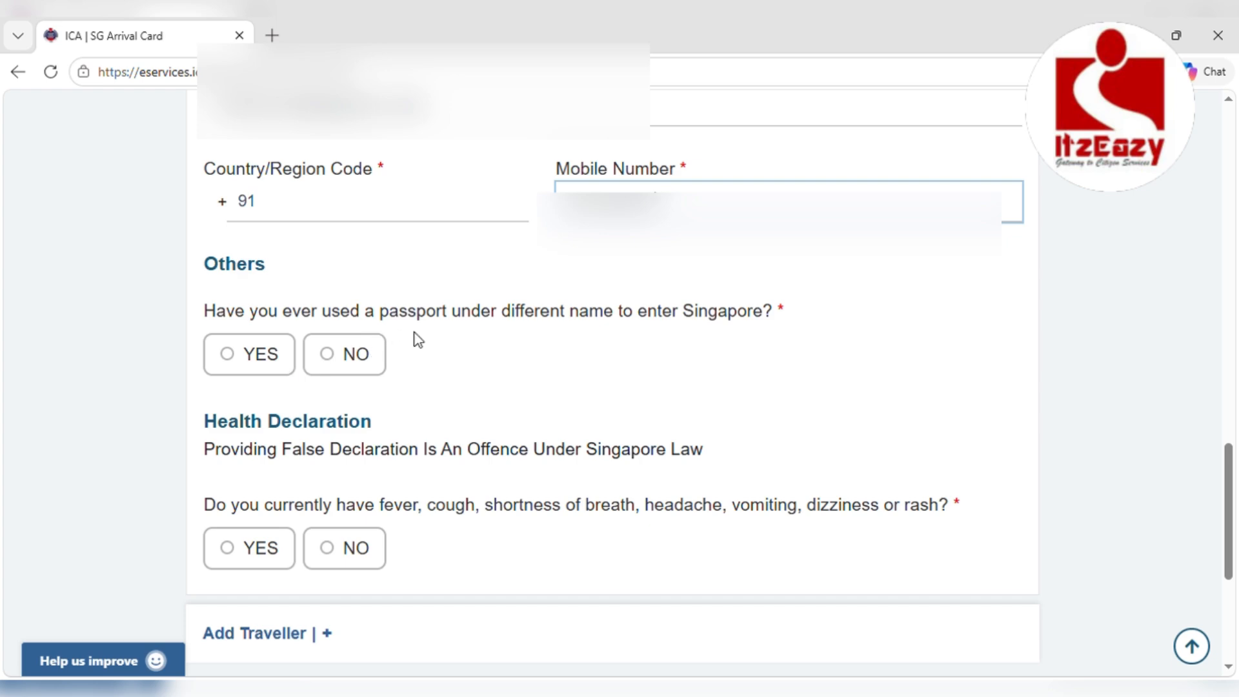
{"action": "left_click", "coordinate": [333, 359]}
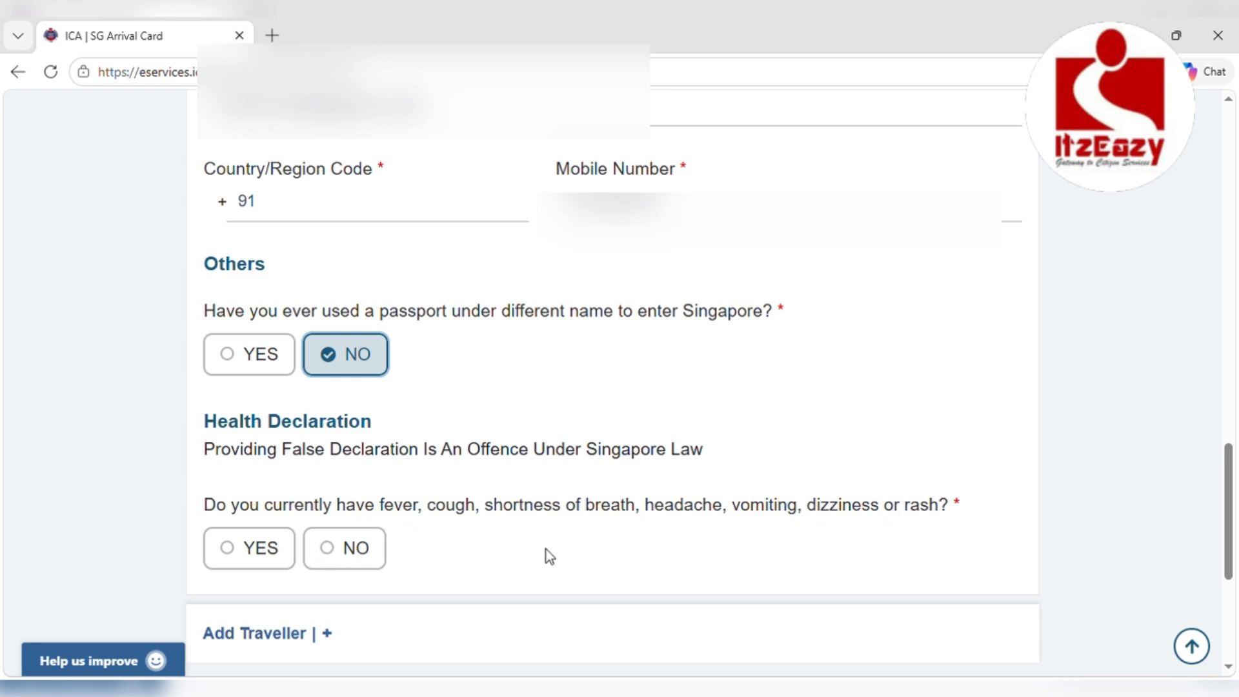
{"action": "left_click", "coordinate": [333, 547]}
{"action": "scroll", "coordinate": [509, 514], "scroll_direction": "down", "scroll_amount": 1}
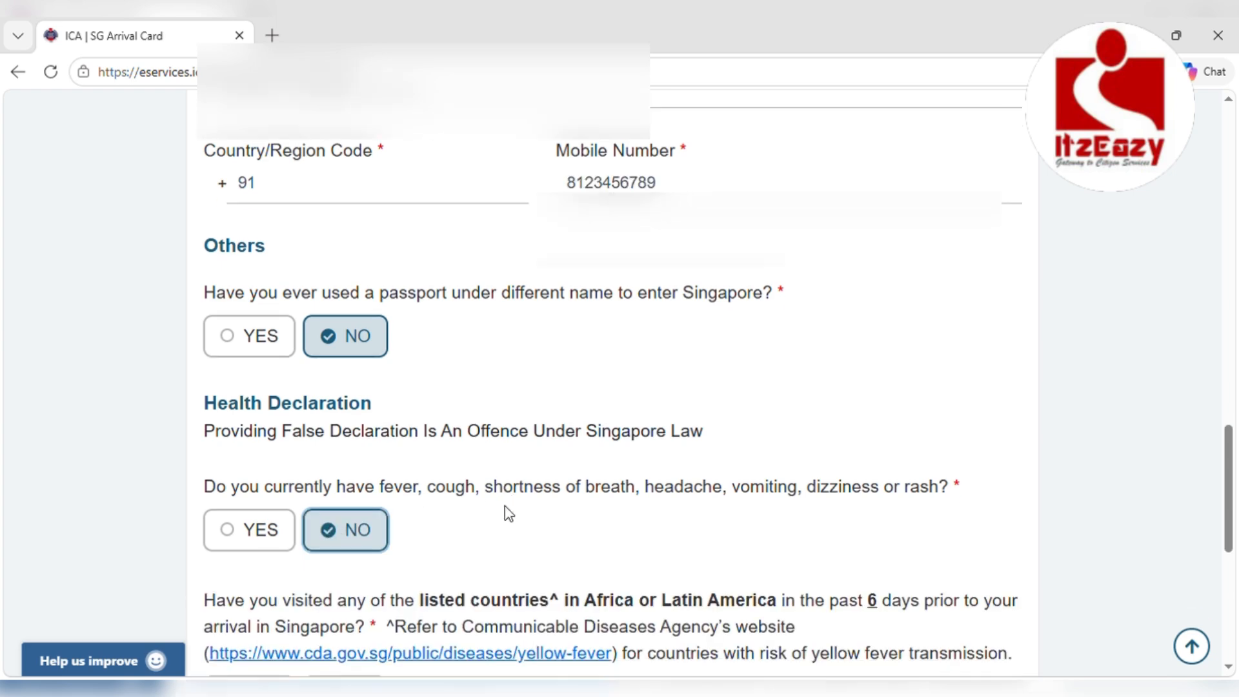
{"action": "scroll", "coordinate": [509, 514], "scroll_direction": "down", "scroll_amount": 2}
{"action": "scroll", "coordinate": [513, 515], "scroll_direction": "down", "scroll_amount": 3}
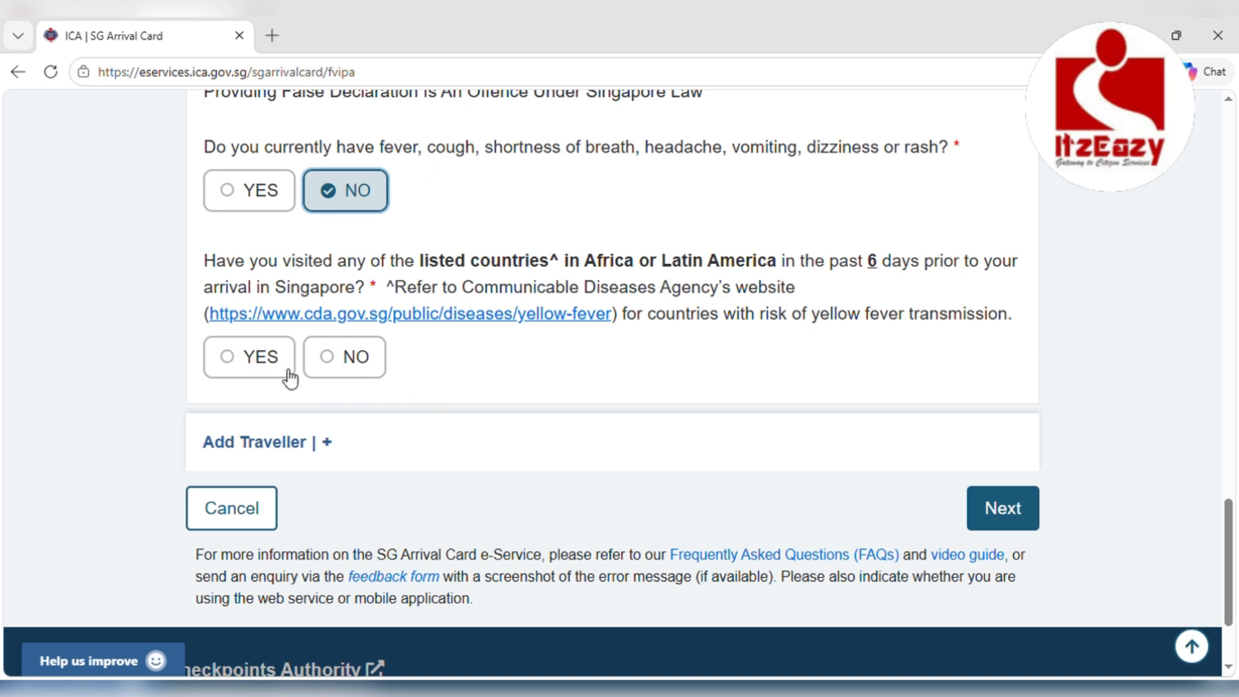
{"action": "left_click", "coordinate": [332, 363]}
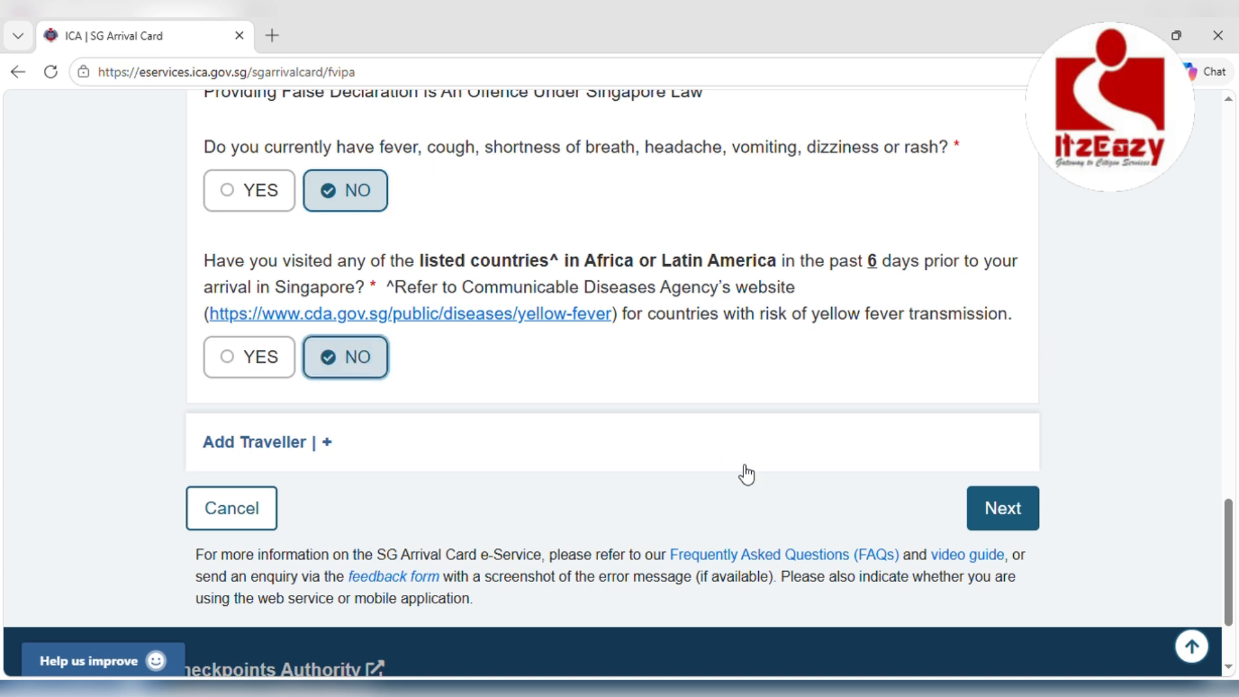
{"action": "left_click", "coordinate": [1006, 516]}
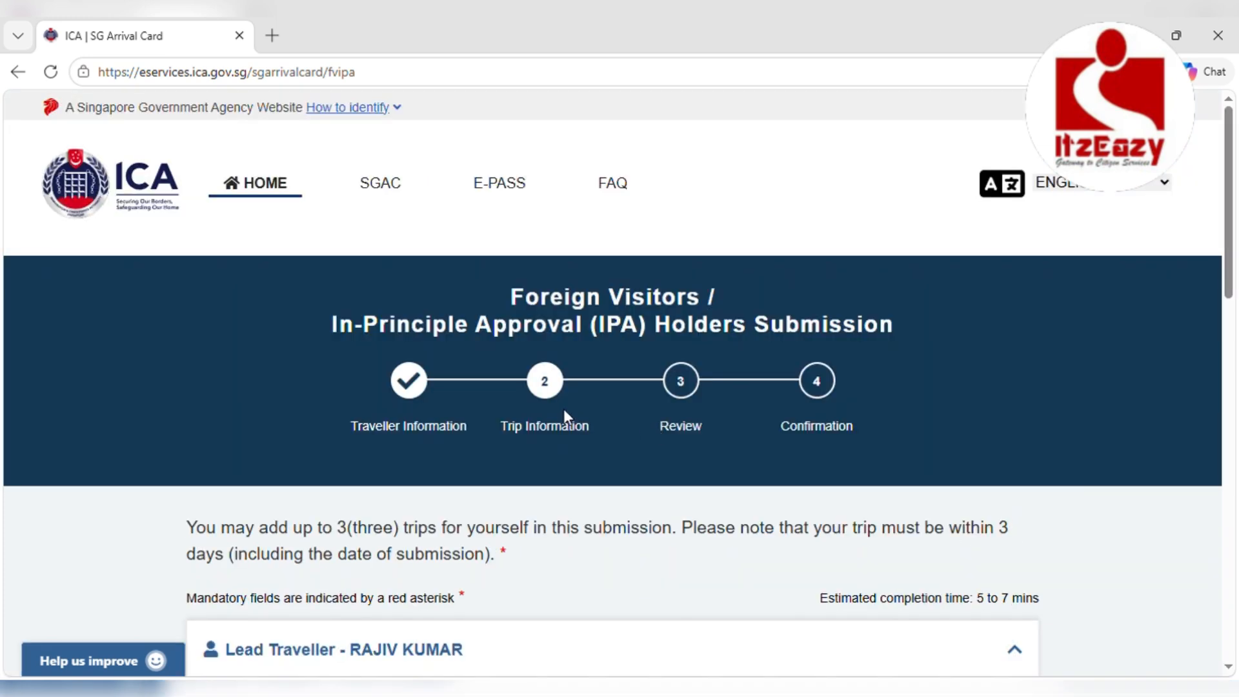
Set the last city / port of embarkation to INDIA, DELHI, DELHI
{"action": "scroll", "coordinate": [565, 443], "scroll_direction": "down", "scroll_amount": 3}
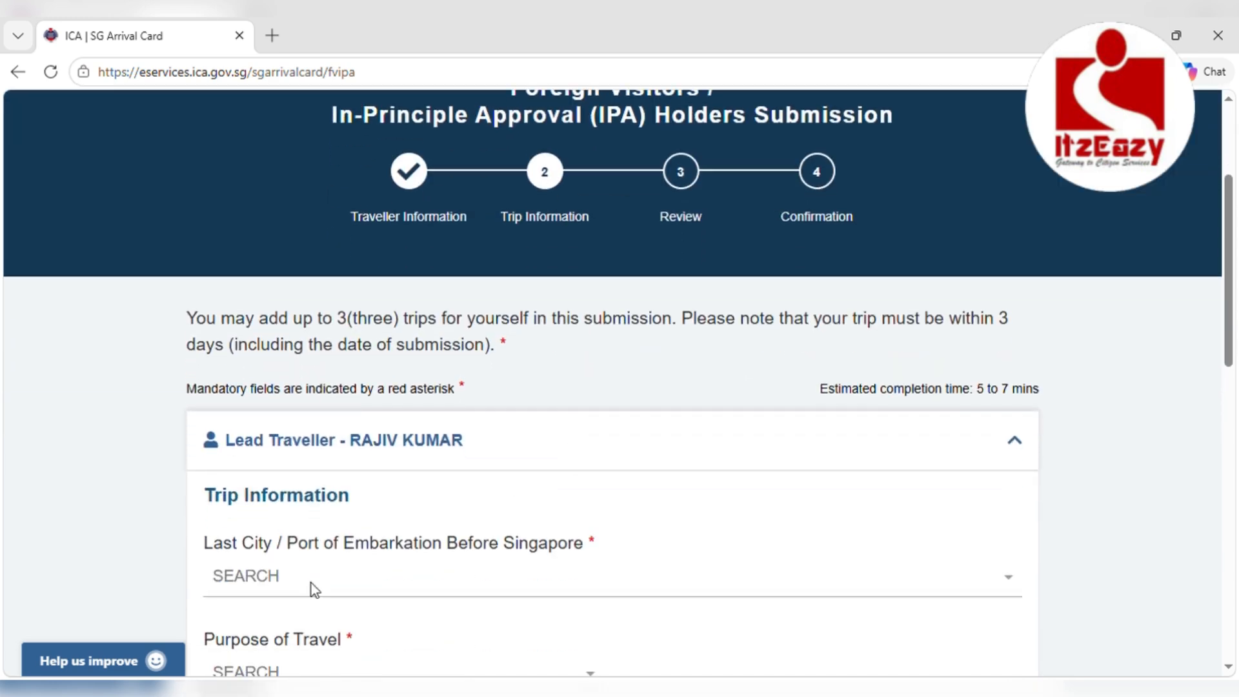
{"action": "left_click", "coordinate": [307, 575]}
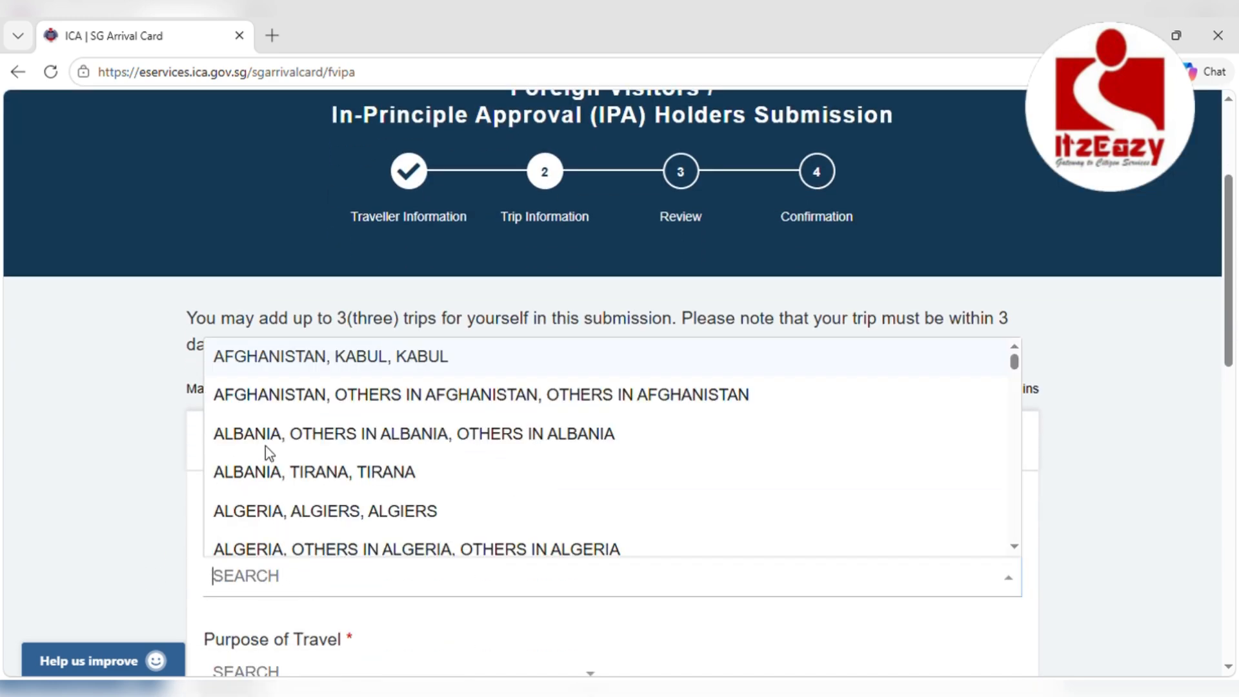
{"action": "scroll", "coordinate": [270, 452], "scroll_direction": "down", "scroll_amount": 3}
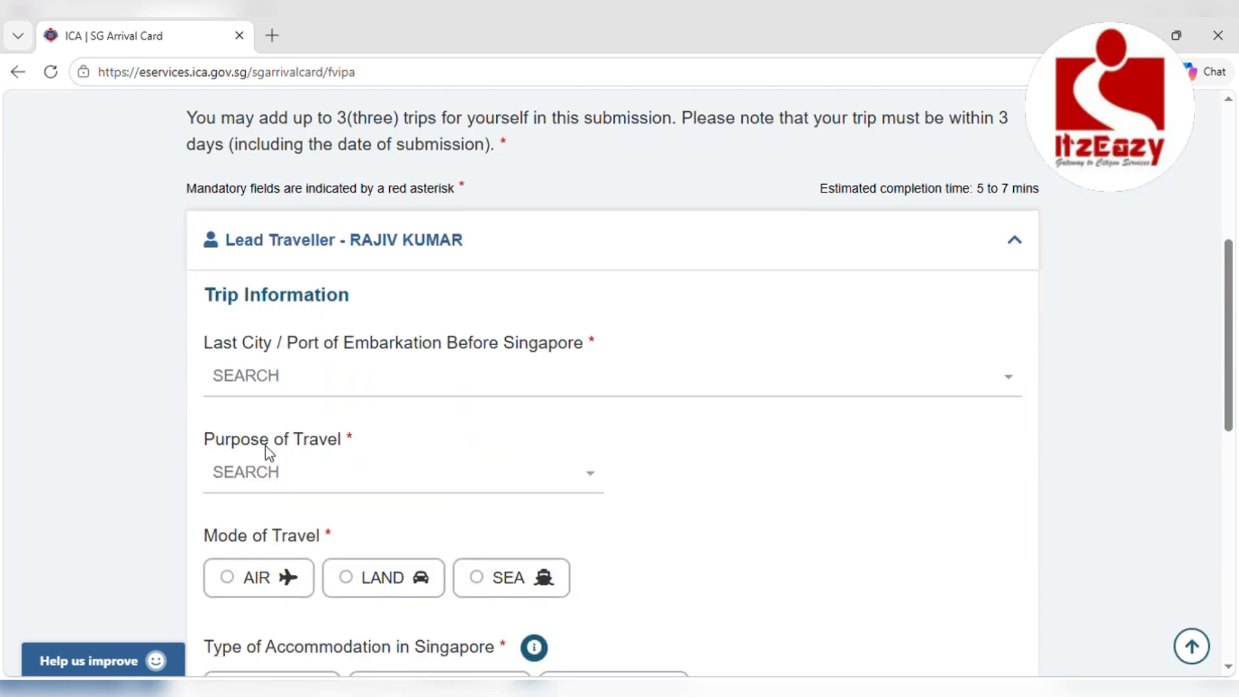
{"action": "left_click", "coordinate": [266, 386]}
{"action": "type", "text": "INDIA"}
{"action": "scroll", "coordinate": [289, 455], "scroll_direction": "down", "scroll_amount": 3}
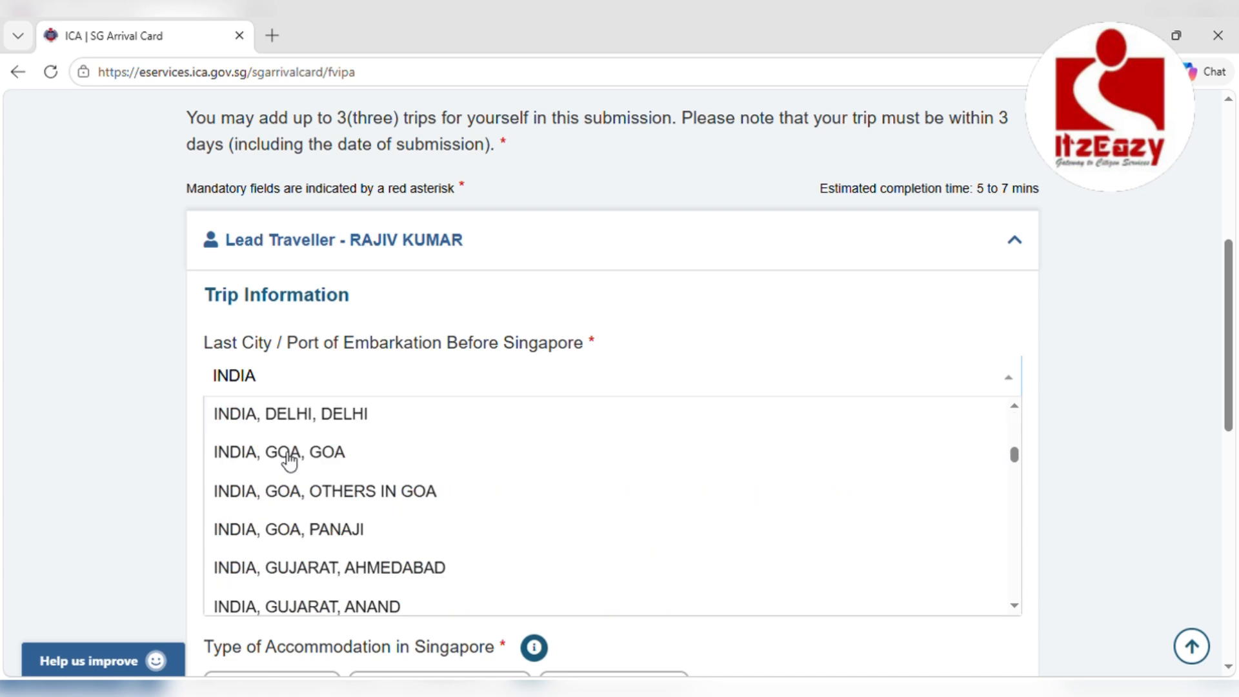
{"action": "left_click", "coordinate": [295, 427]}
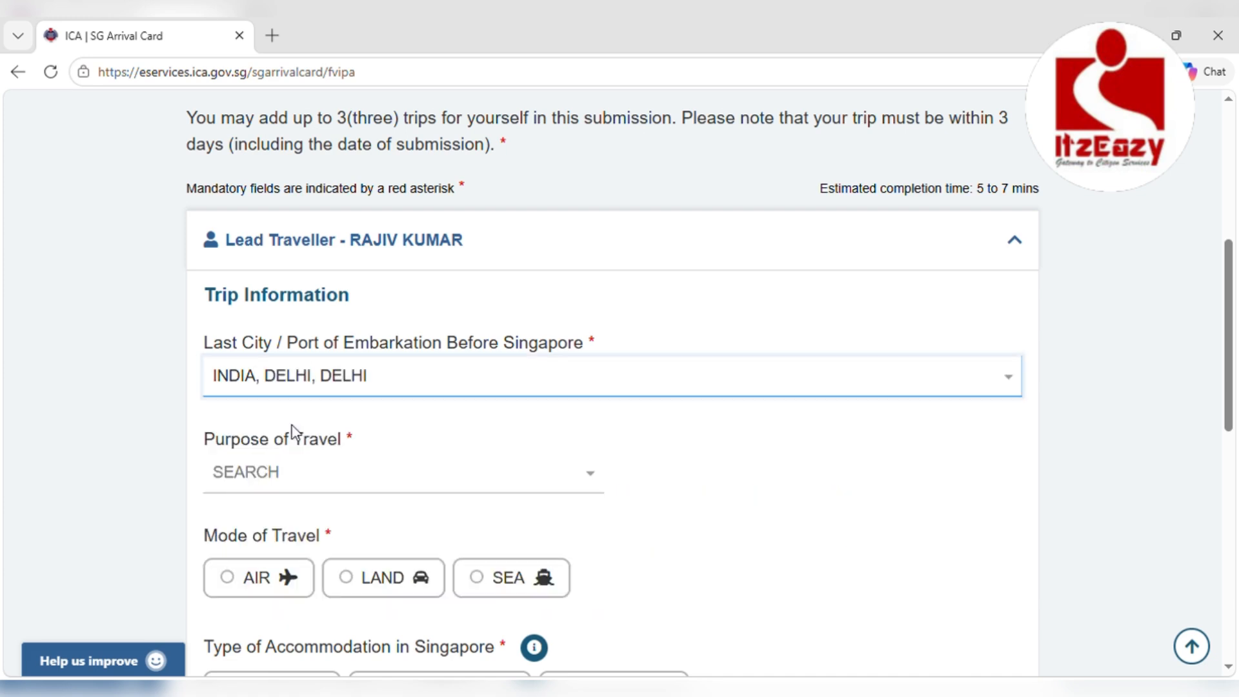
Set the purpose of travel to Holiday/Sightseeing/Leisure
{"action": "left_click", "coordinate": [265, 473]}
{"action": "scroll", "coordinate": [287, 353], "scroll_direction": "down", "scroll_amount": 3}
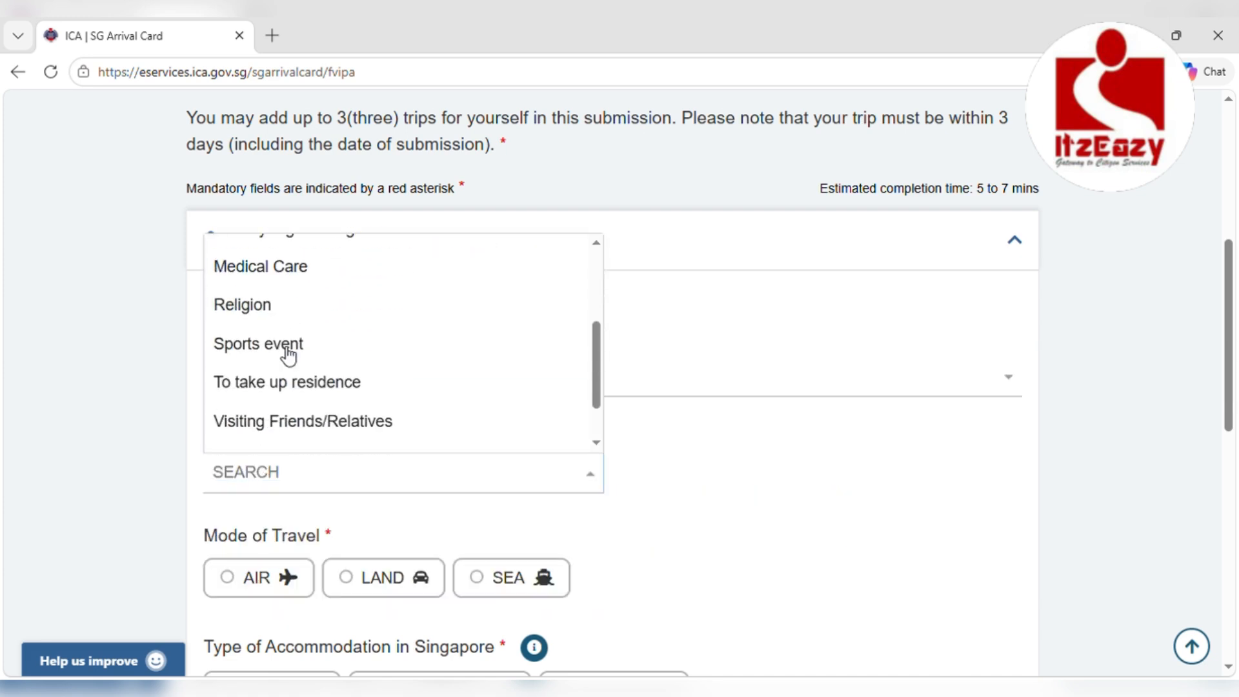
{"action": "scroll", "coordinate": [287, 355], "scroll_direction": "down", "scroll_amount": 1}
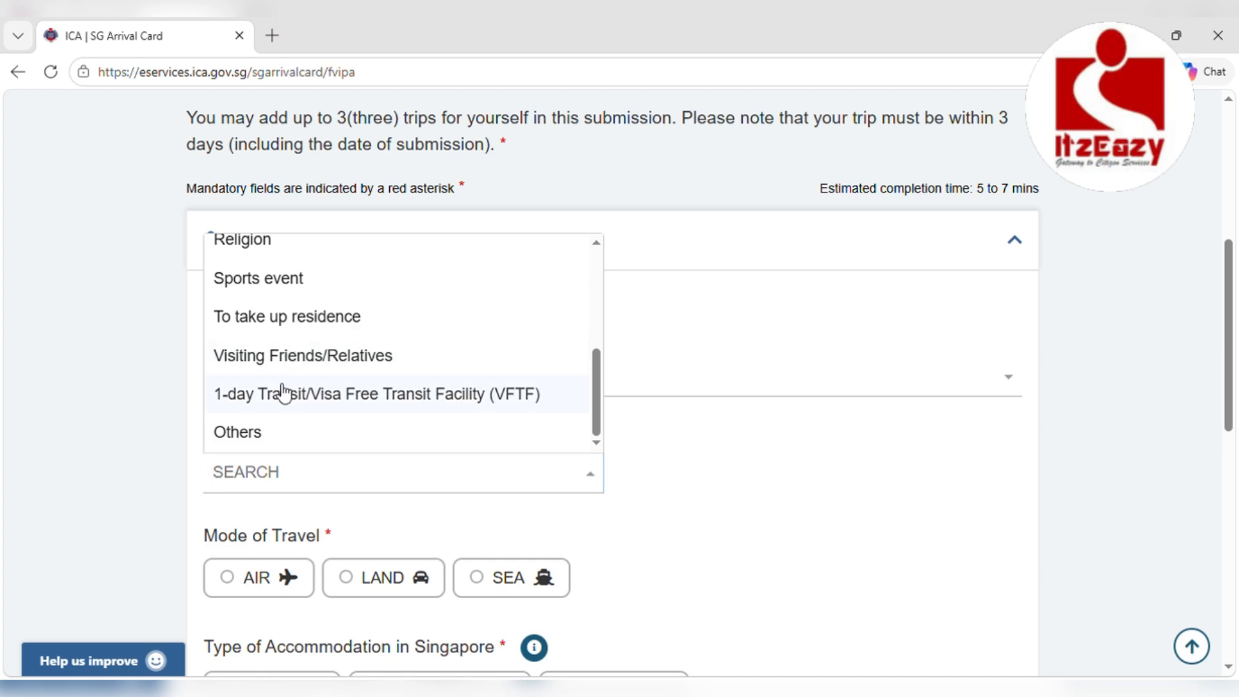
{"action": "scroll", "coordinate": [273, 418], "scroll_direction": "up", "scroll_amount": 5}
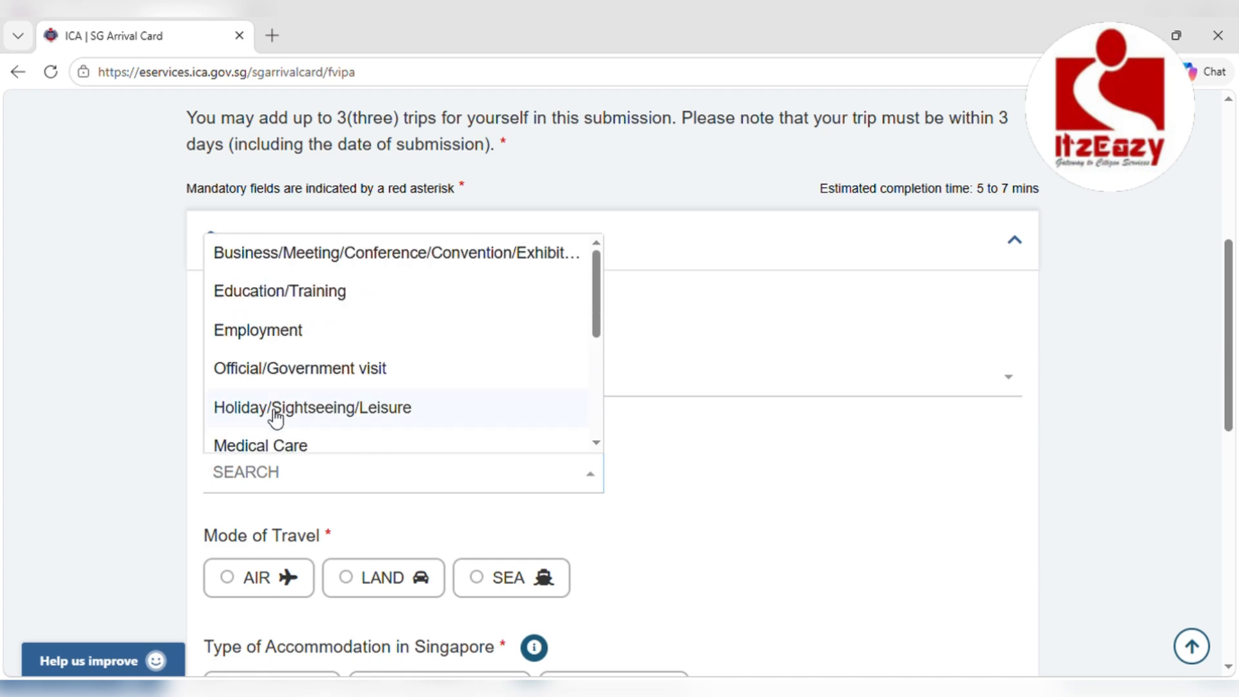
{"action": "left_click", "coordinate": [311, 355]}
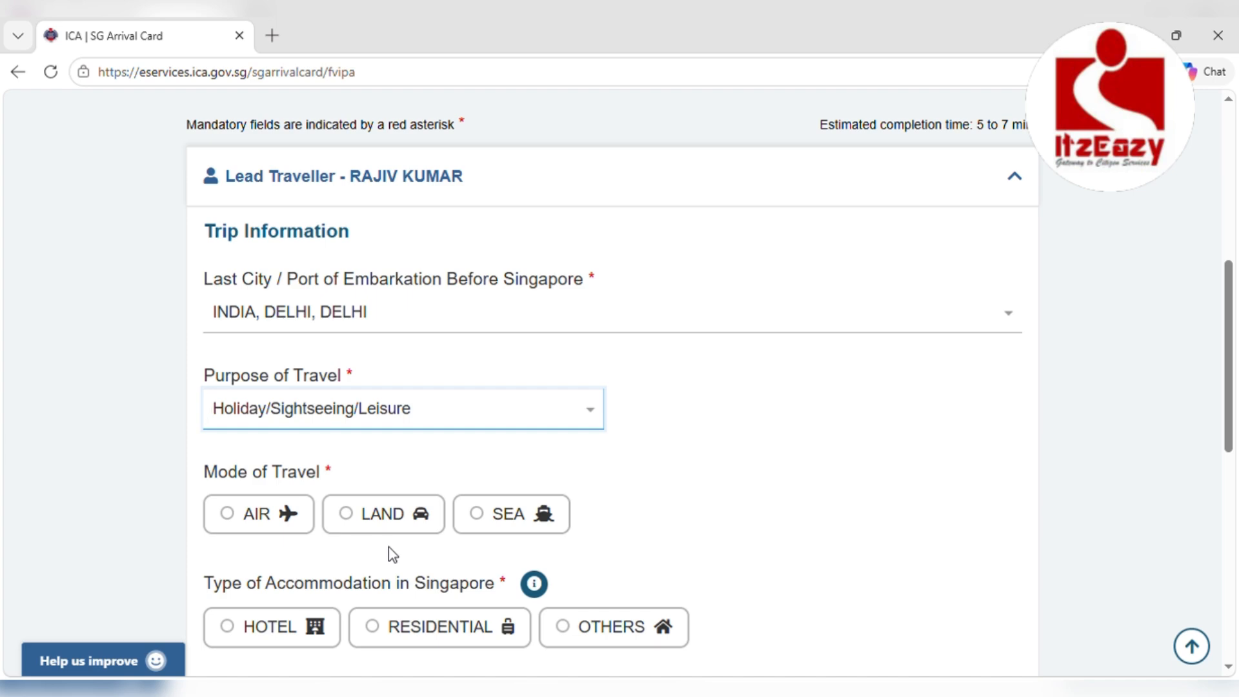
Set travel by air on a commercial flight, AIR INDIA (AI) flight 253
{"action": "left_click", "coordinate": [229, 516]}
{"action": "scroll", "coordinate": [230, 521], "scroll_direction": "down", "scroll_amount": 4}
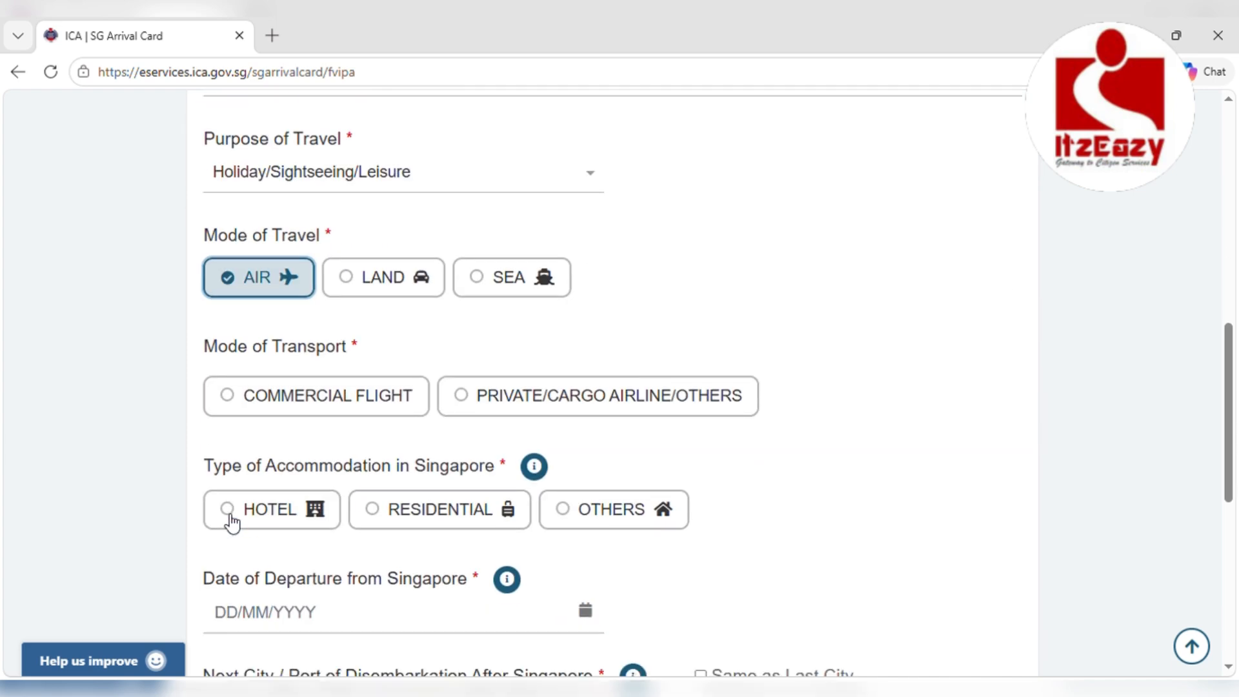
{"action": "left_click", "coordinate": [231, 399]}
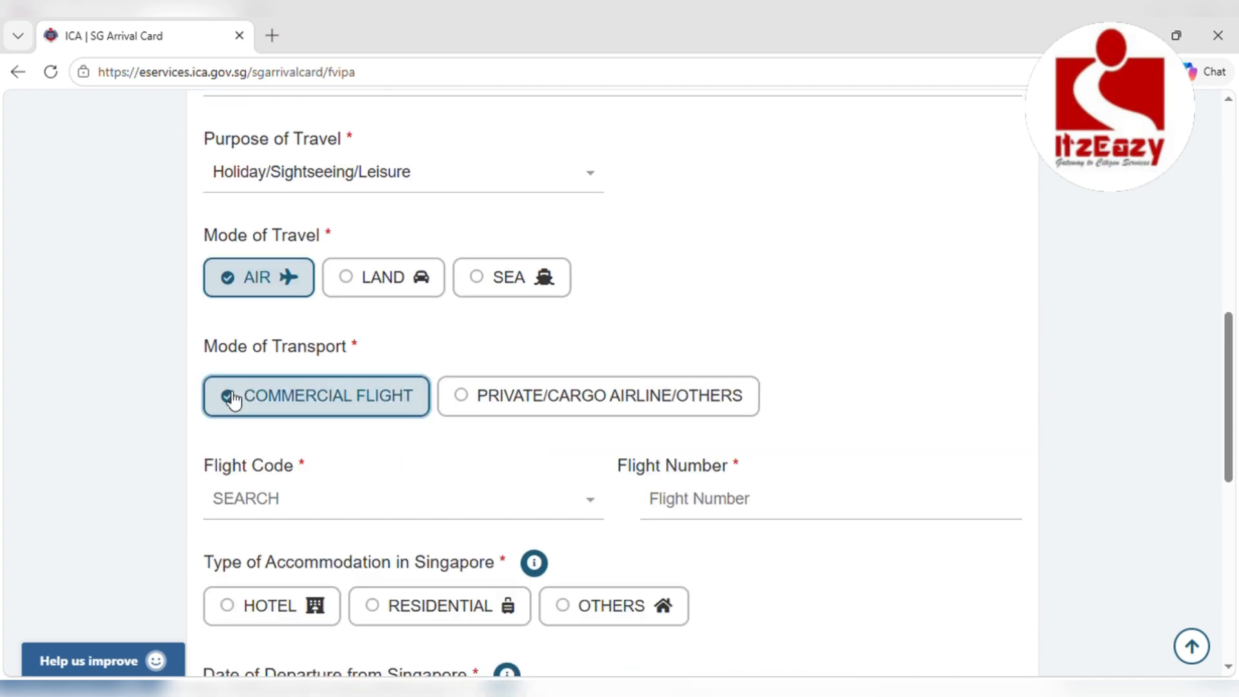
{"action": "left_click", "coordinate": [251, 506]}
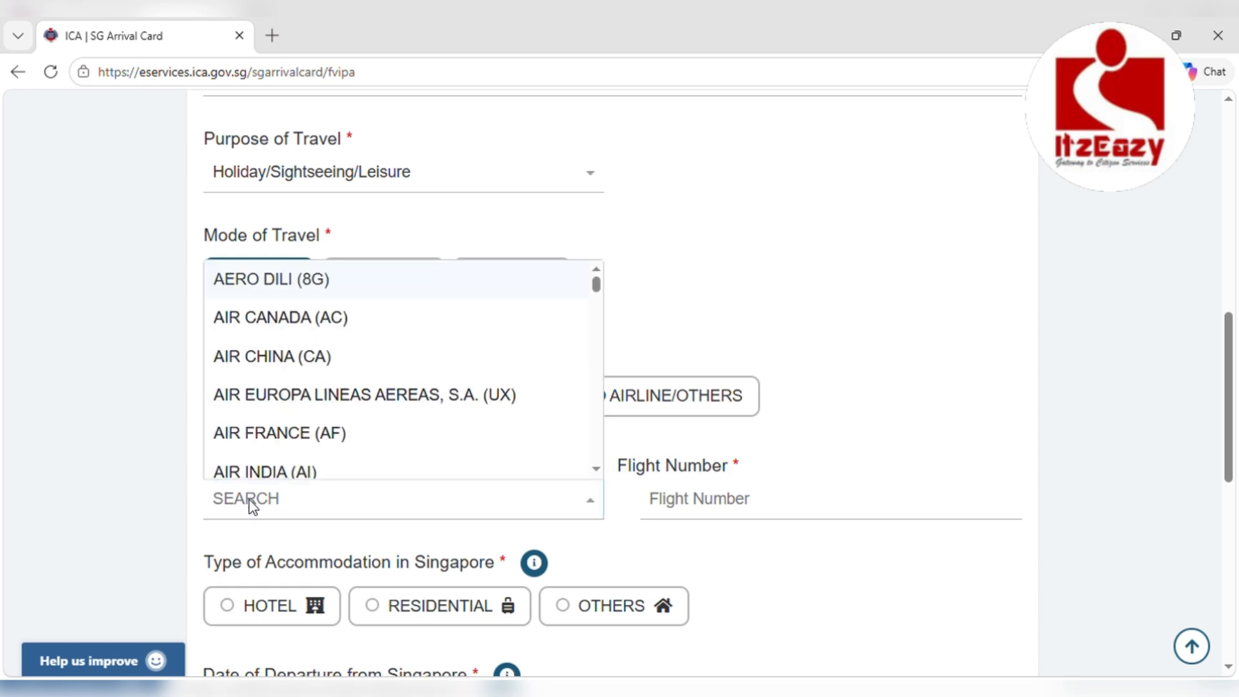
{"action": "left_click", "coordinate": [265, 471]}
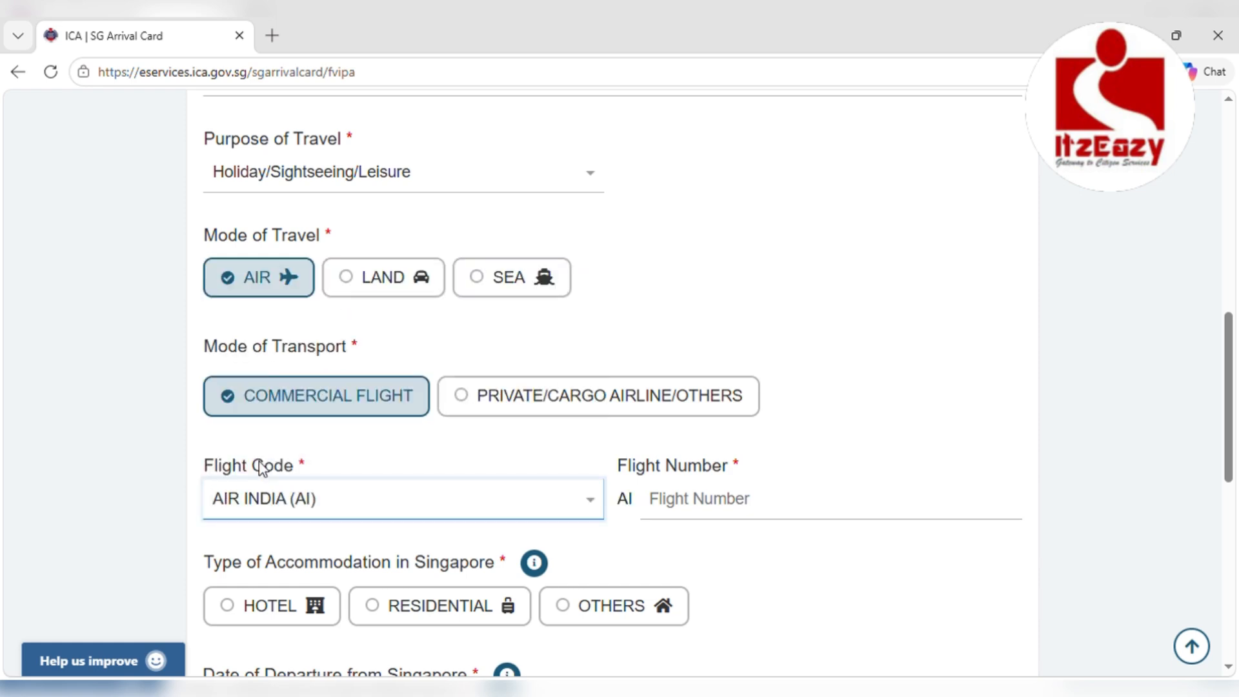
{"action": "left_click", "coordinate": [697, 507]}
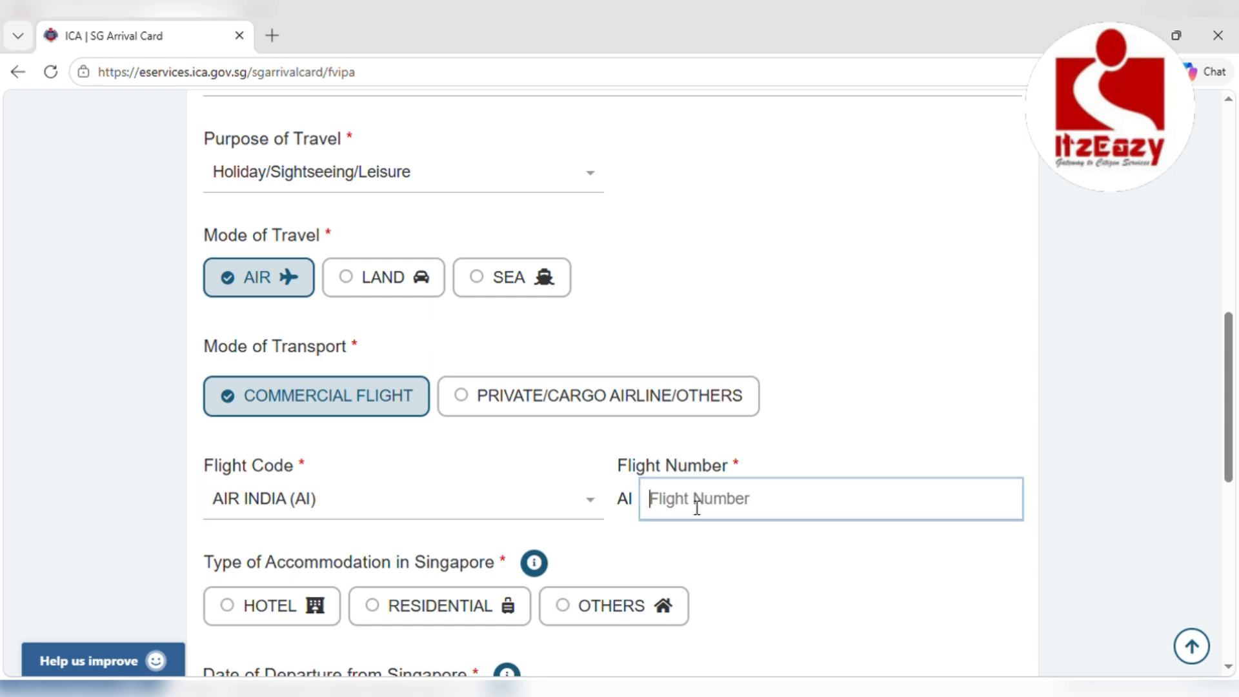
{"action": "type", "text": "253"}
Set accommodation to HOTEL, choosing HABYT NOVENA
{"action": "scroll", "coordinate": [697, 507], "scroll_direction": "down", "scroll_amount": 3}
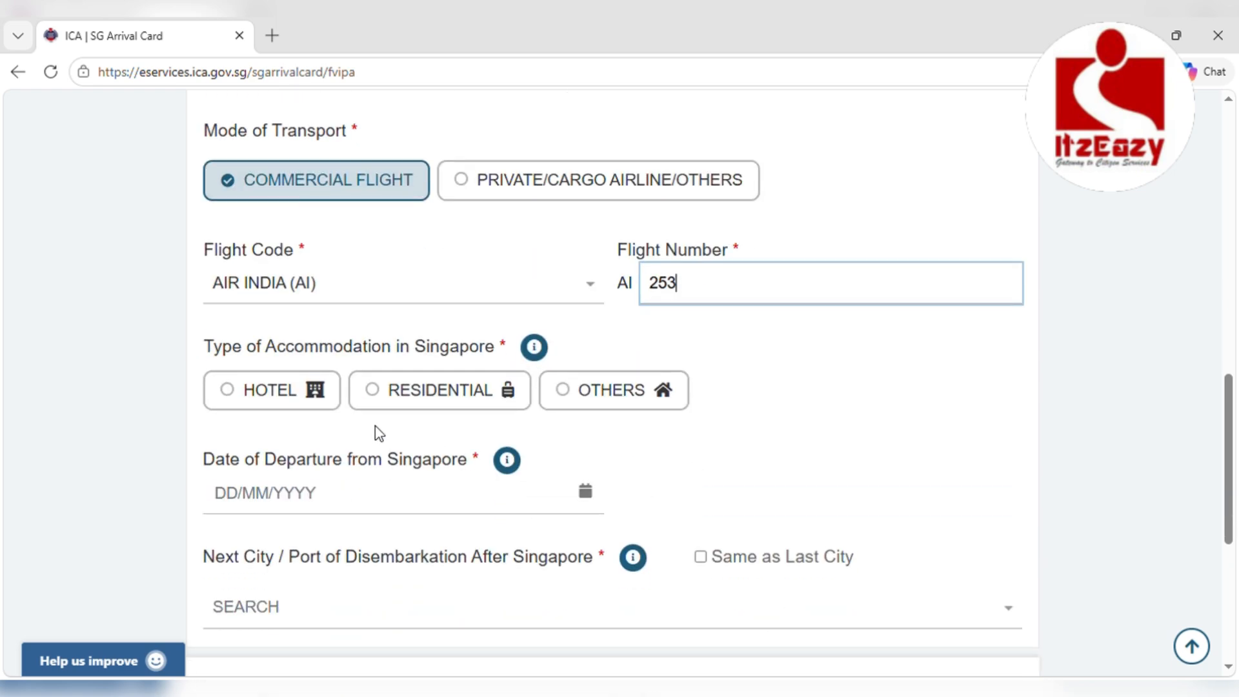
{"action": "left_click", "coordinate": [236, 402]}
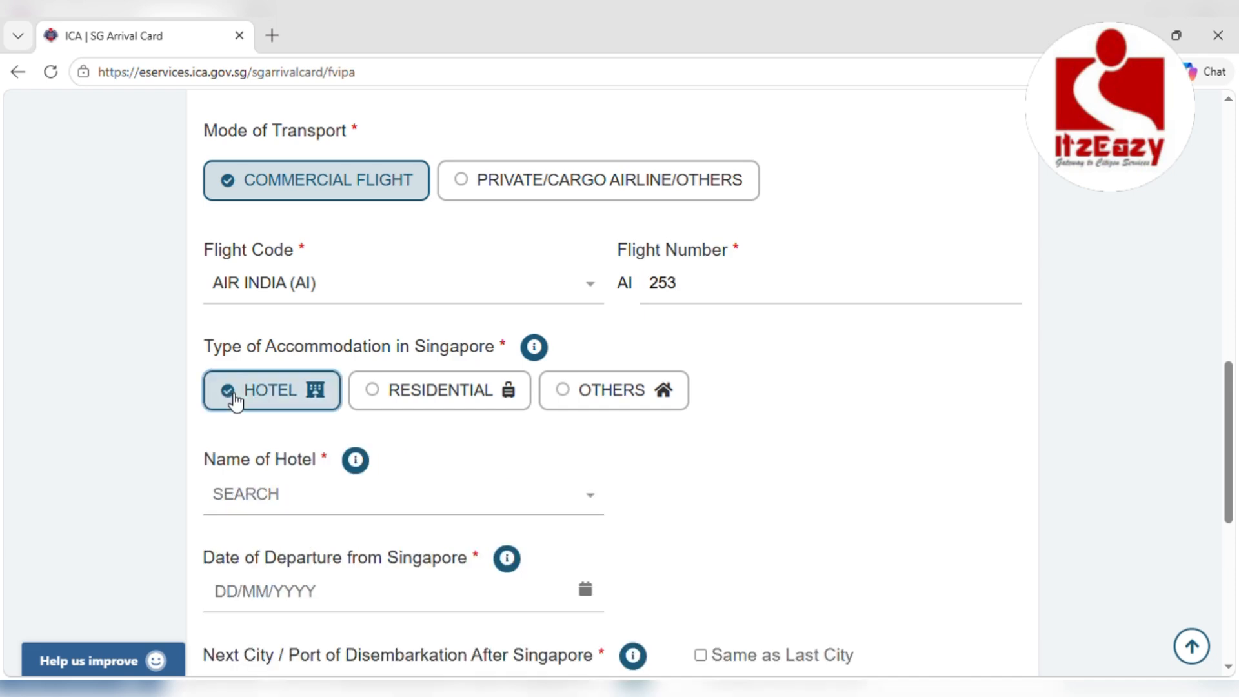
{"action": "left_click", "coordinate": [251, 494]}
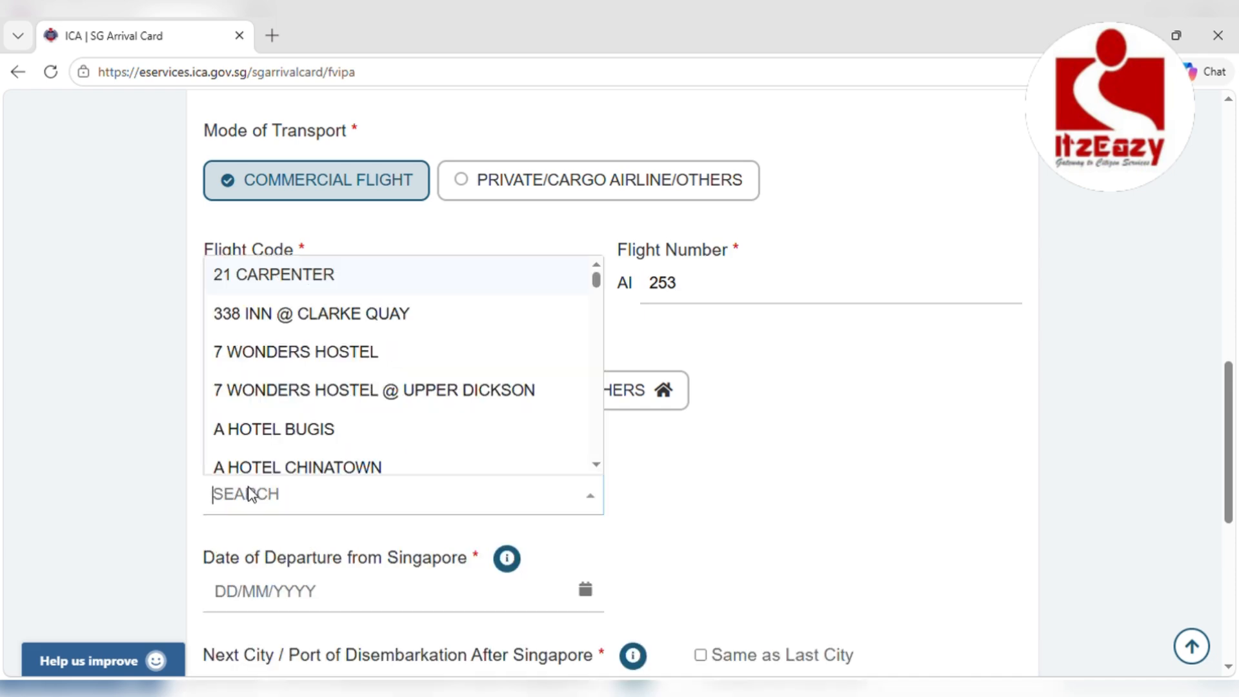
{"action": "type", "text": "NOV"}
{"action": "left_click", "coordinate": [265, 461]}
Set departure date 11/06/2026, next city same as last city, and proceed to Review
{"action": "scroll", "coordinate": [269, 503], "scroll_direction": "down", "scroll_amount": 3}
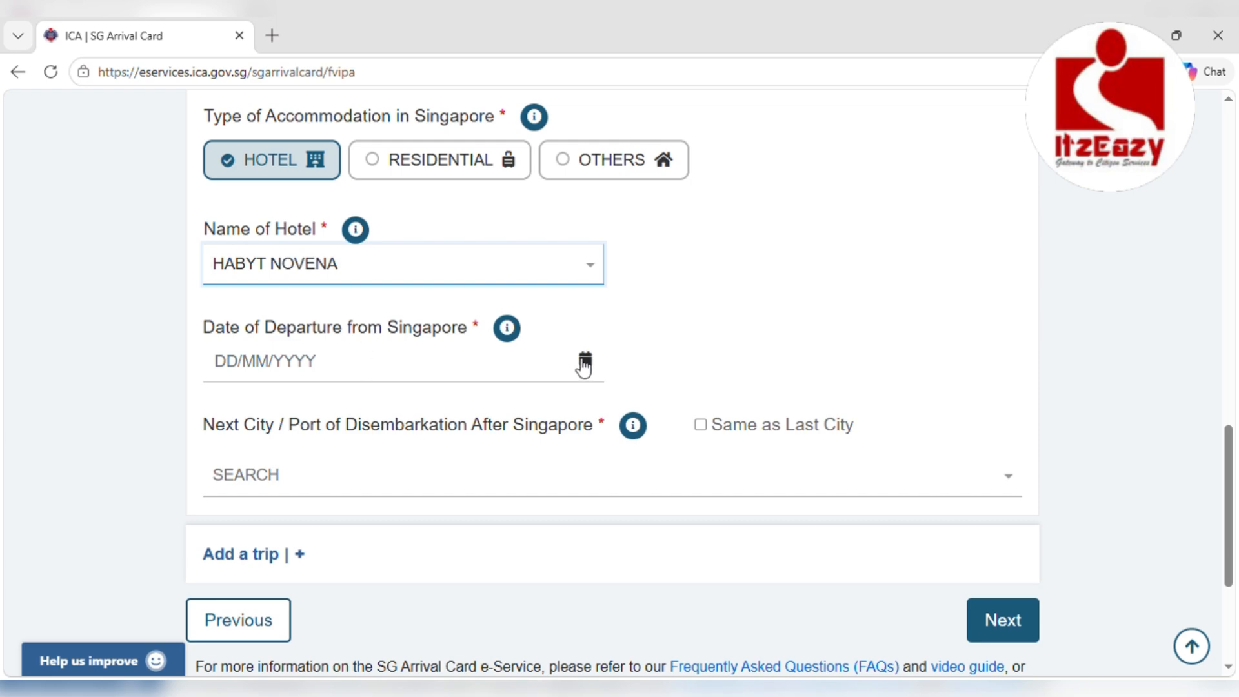
{"action": "left_click", "coordinate": [584, 359]}
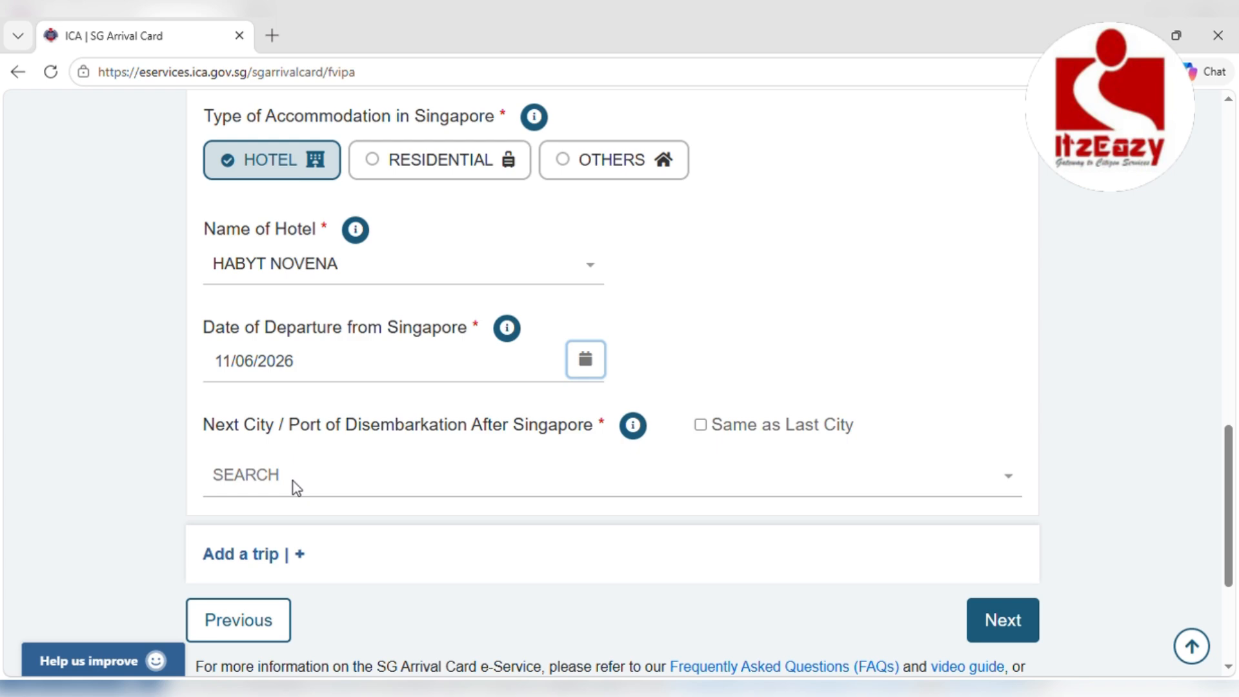
{"action": "left_click", "coordinate": [293, 481]}
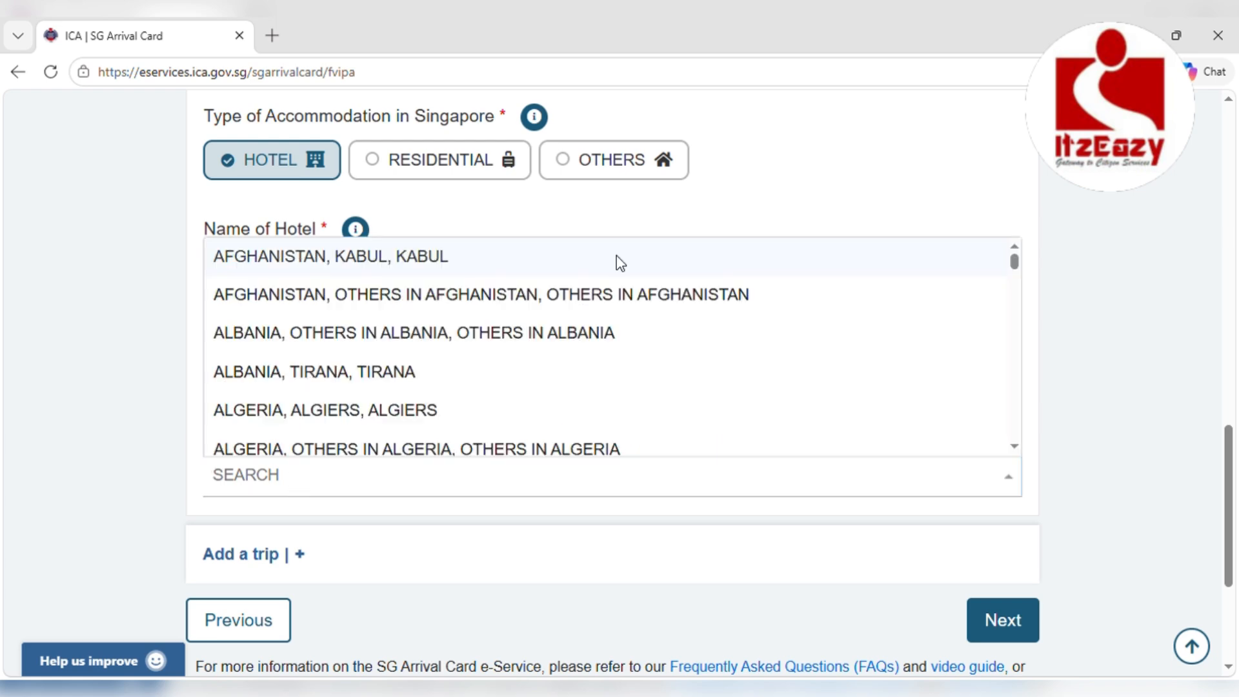
{"action": "left_click", "coordinate": [844, 230]}
{"action": "left_click", "coordinate": [701, 427]}
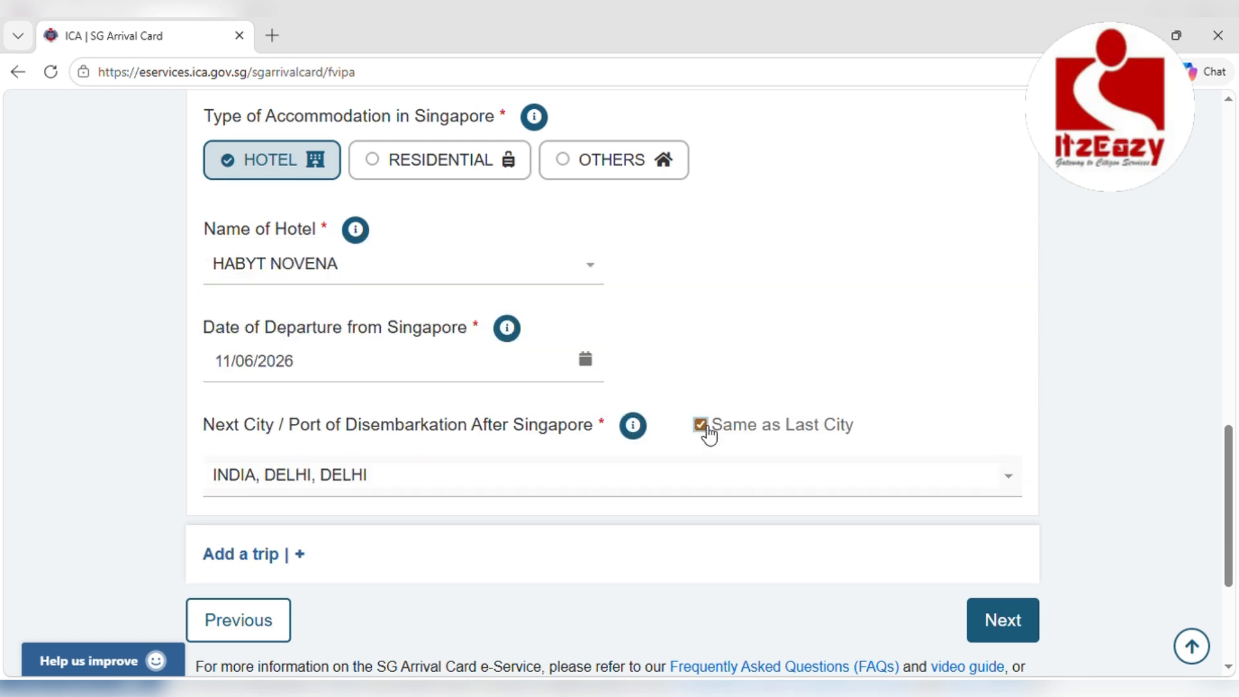
{"action": "scroll", "coordinate": [497, 533], "scroll_direction": "down", "scroll_amount": 4}
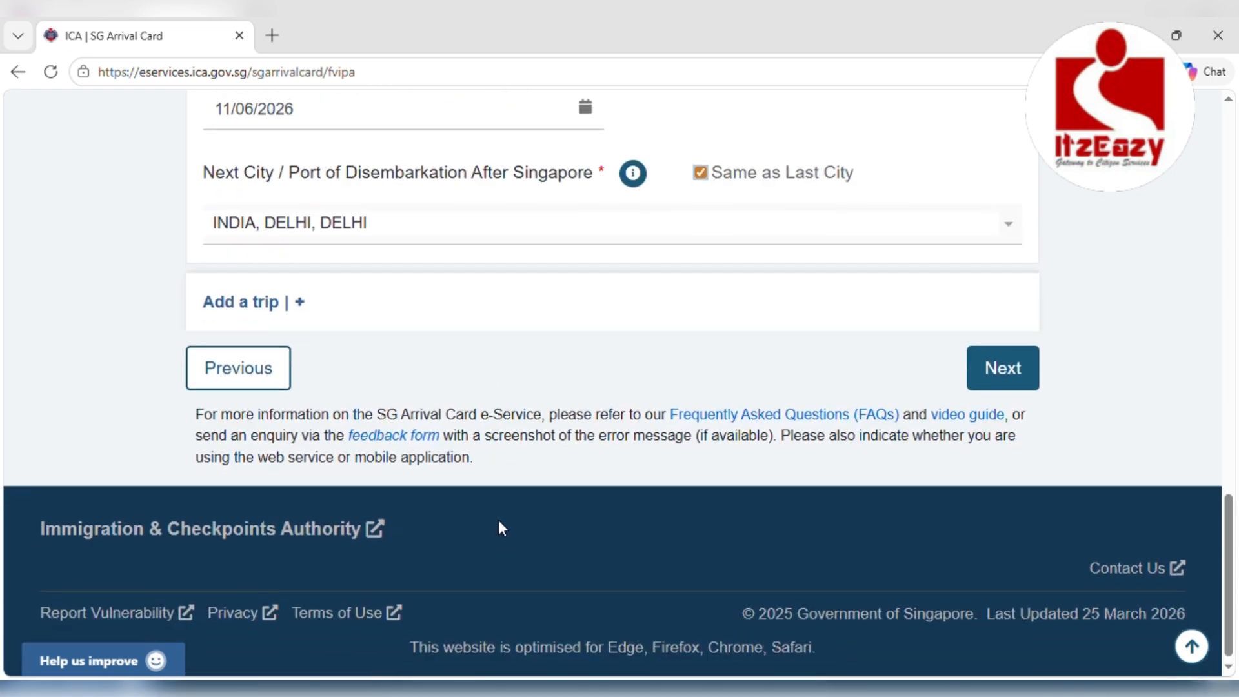
{"action": "scroll", "coordinate": [963, 362], "scroll_direction": "up", "scroll_amount": 14}
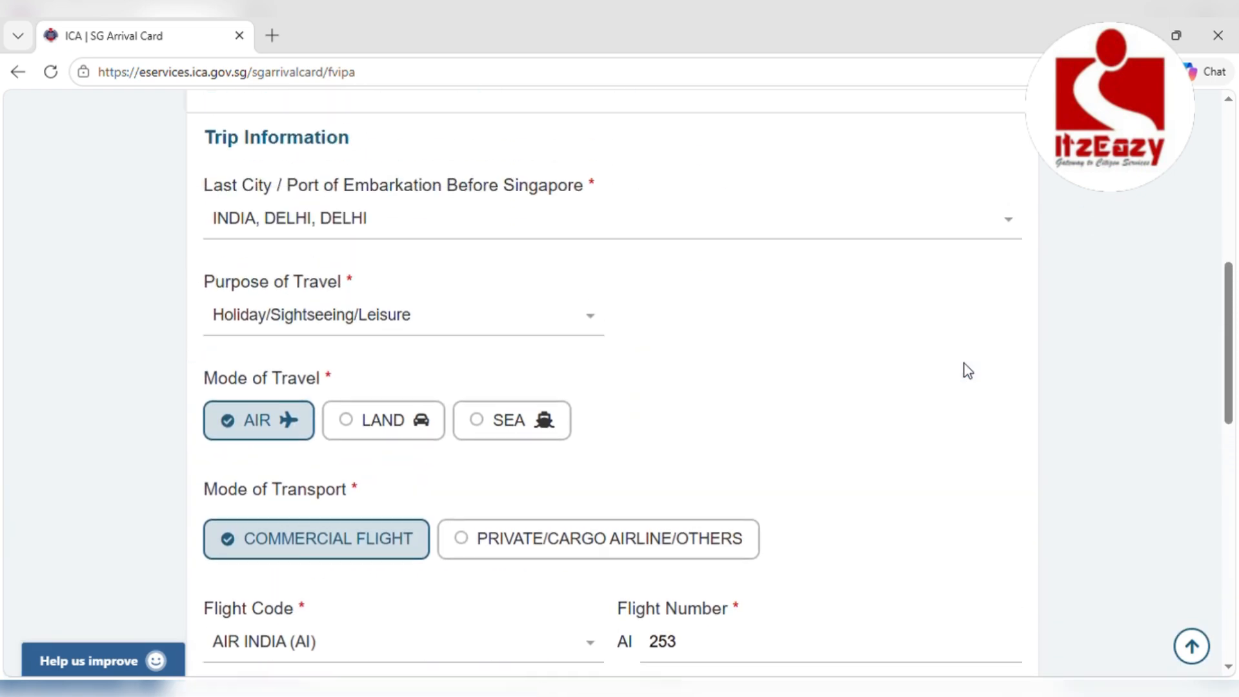
{"action": "scroll", "coordinate": [964, 363], "scroll_direction": "down", "scroll_amount": 8}
{"action": "scroll", "coordinate": [968, 371], "scroll_direction": "down", "scroll_amount": 8}
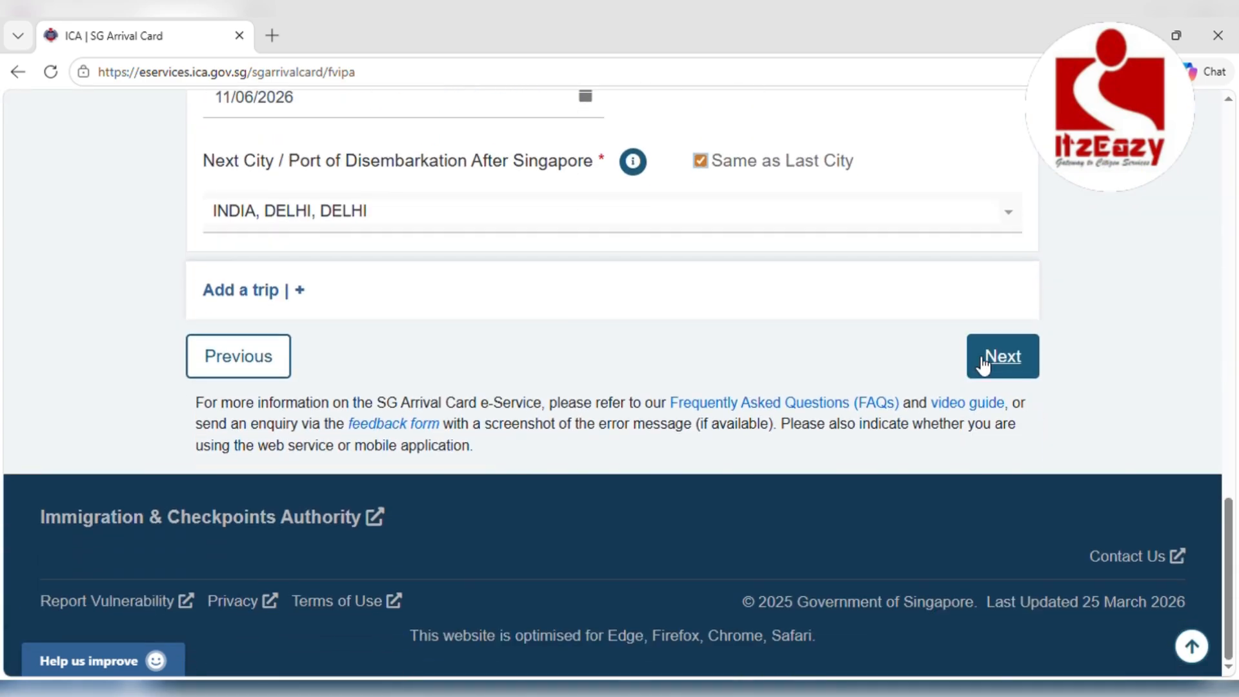
{"action": "left_click", "coordinate": [993, 357]}
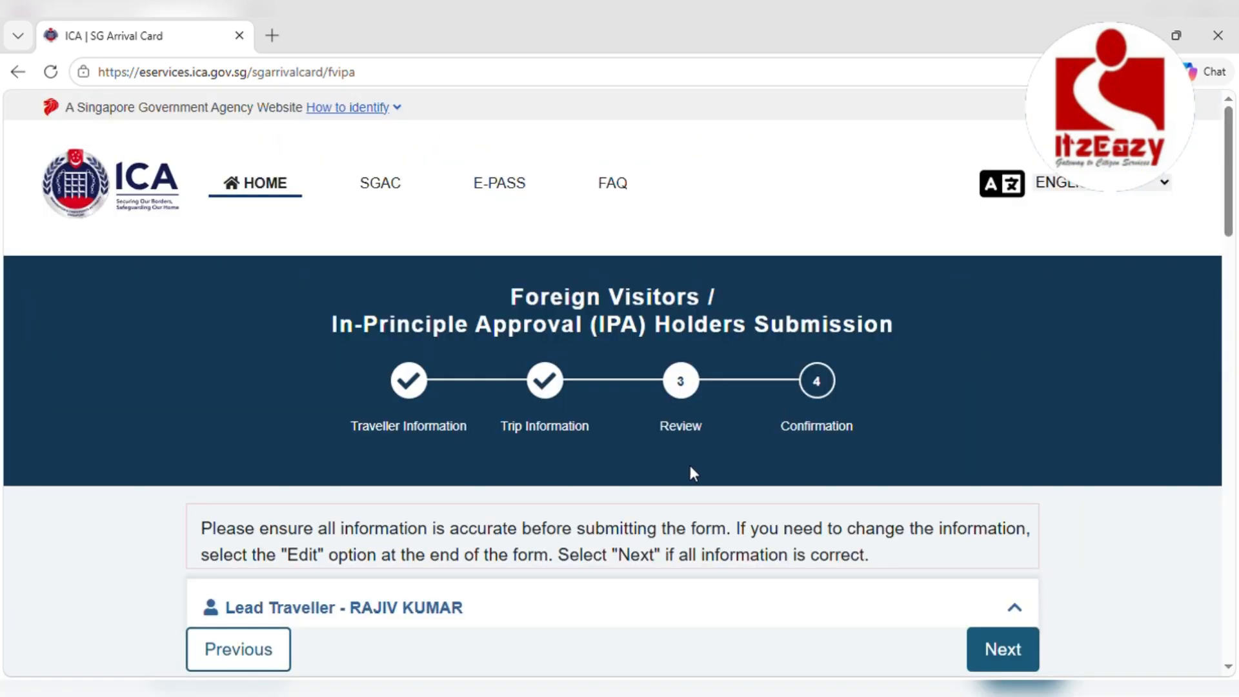
Review the entered details, agree to the declaration, and proceed to security verification
{"action": "scroll", "coordinate": [690, 466], "scroll_direction": "down", "scroll_amount": 10}
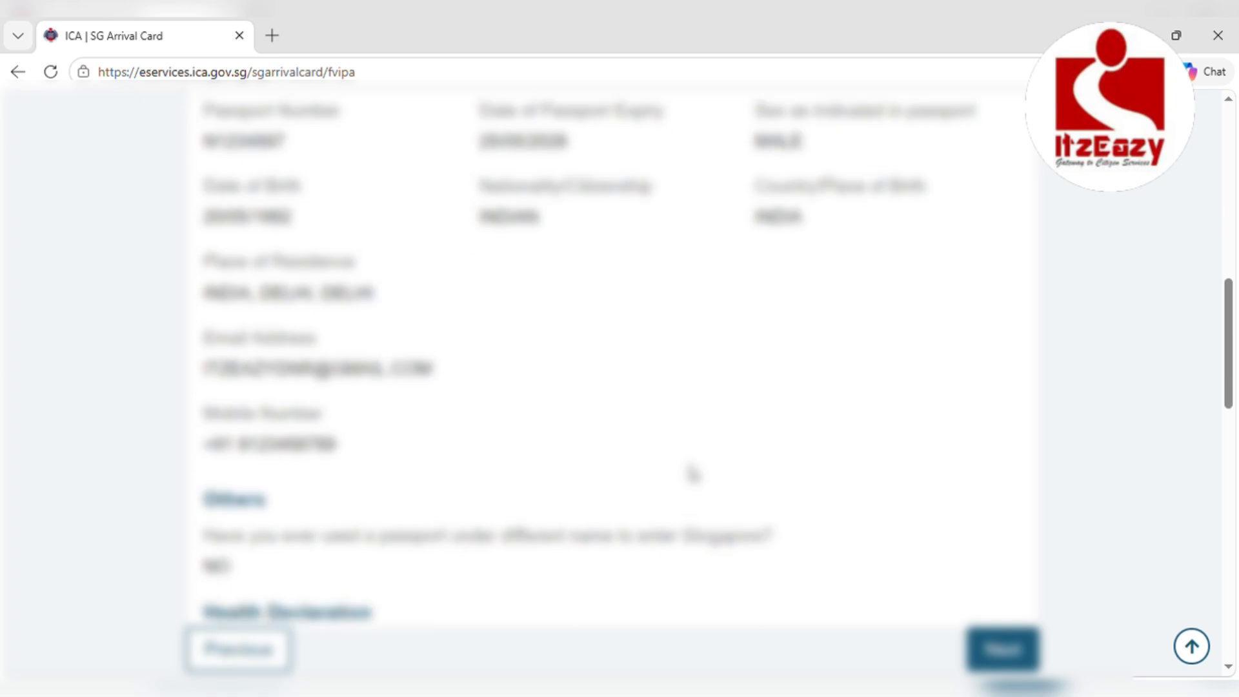
{"action": "scroll", "coordinate": [692, 474], "scroll_direction": "down", "scroll_amount": 7}
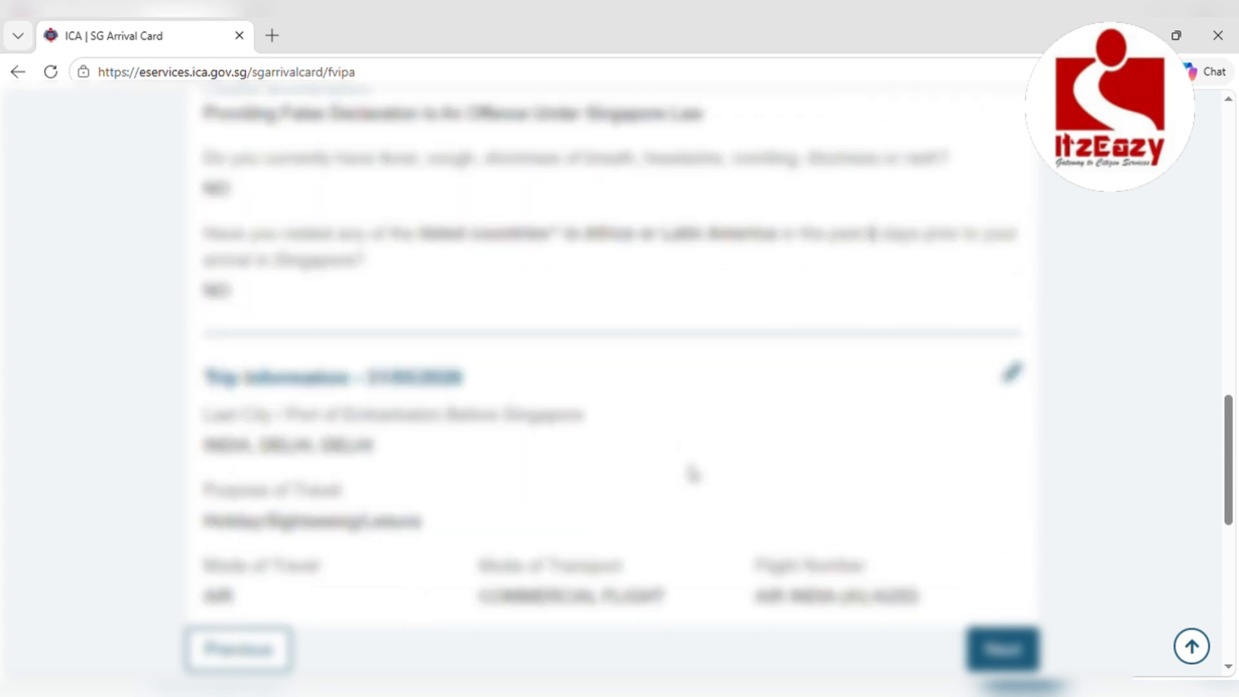
{"action": "scroll", "coordinate": [691, 474], "scroll_direction": "down", "scroll_amount": 5}
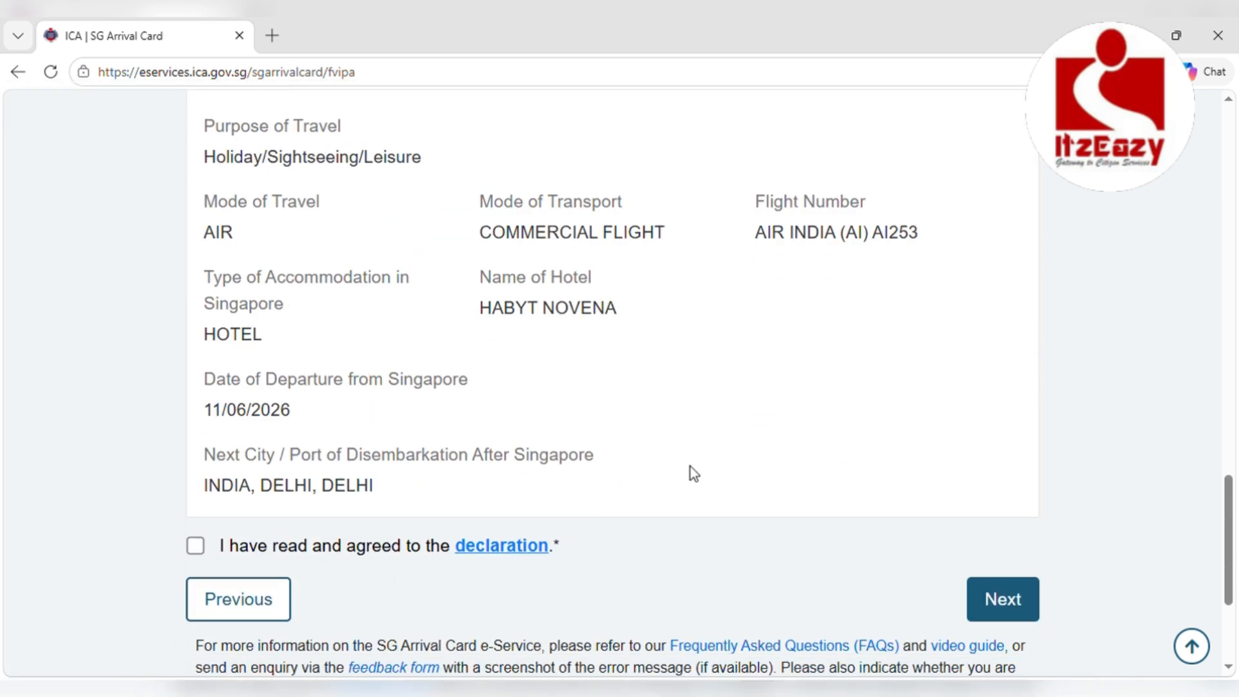
{"action": "left_click", "coordinate": [197, 537]}
{"action": "scroll", "coordinate": [543, 536], "scroll_direction": "down", "scroll_amount": 3}
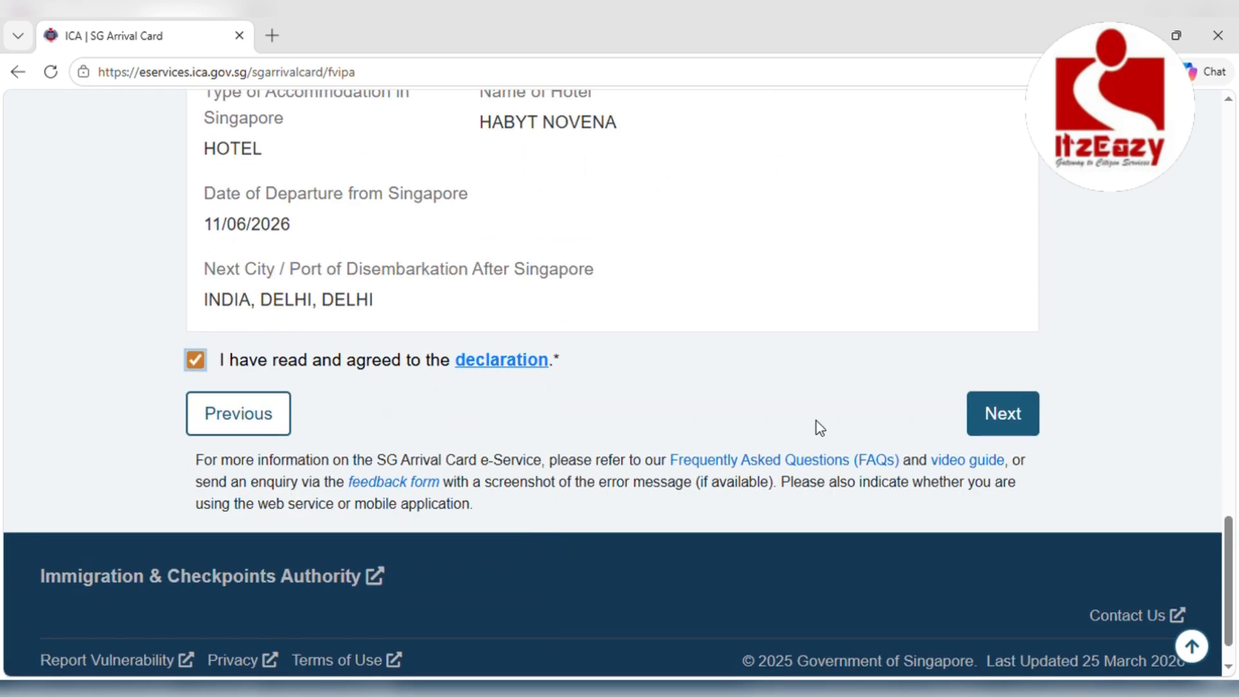
{"action": "left_click", "coordinate": [994, 435]}
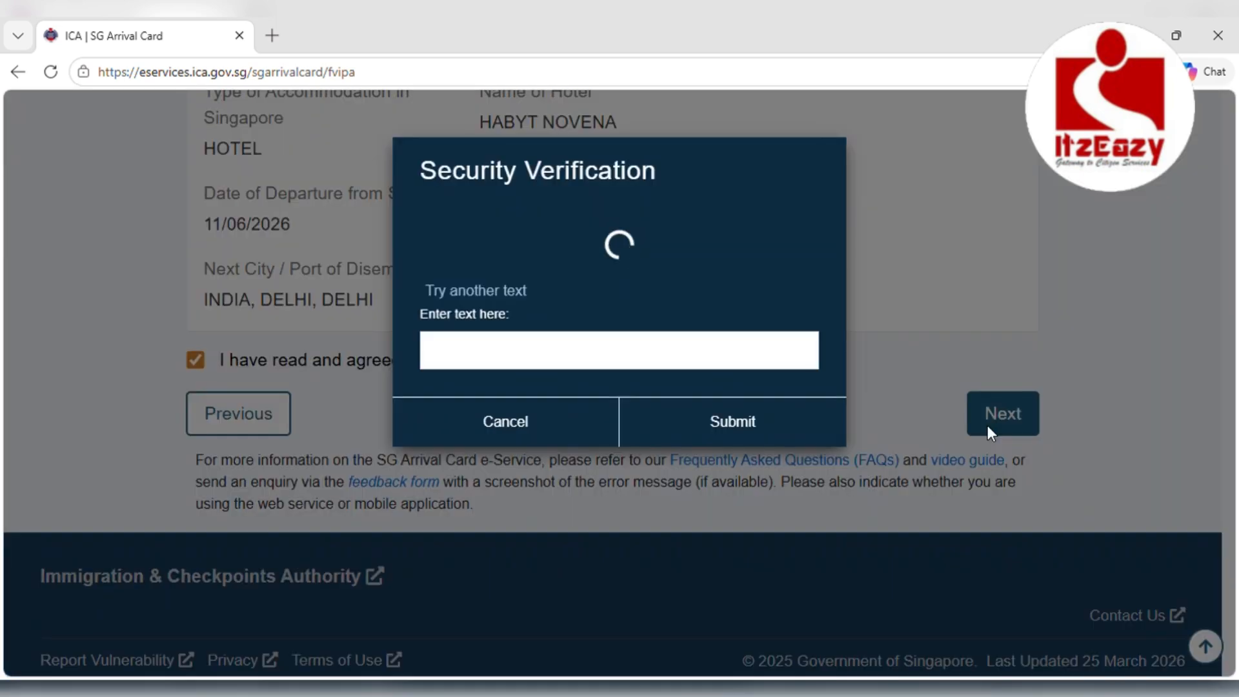
Enter the captcha verification code and submit the arrival card
{"action": "left_click", "coordinate": [630, 358]}
{"action": "type", "text": "92"}
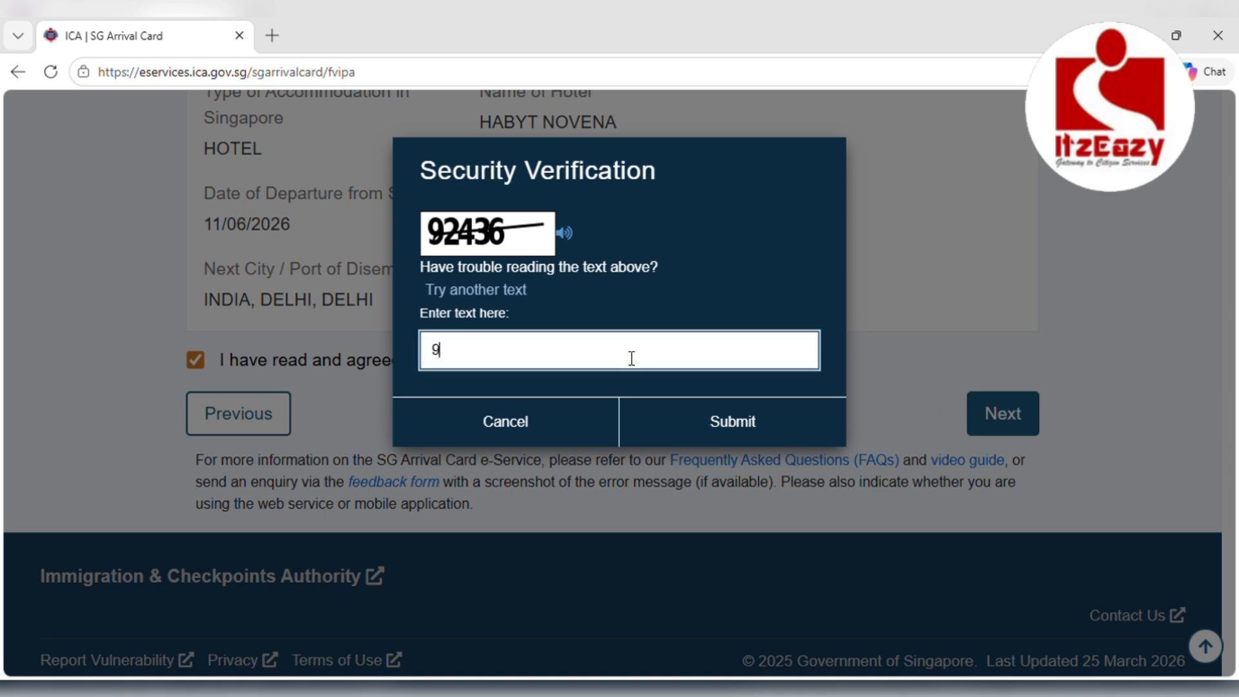
{"action": "type", "text": "436"}
{"action": "left_click", "coordinate": [679, 419]}
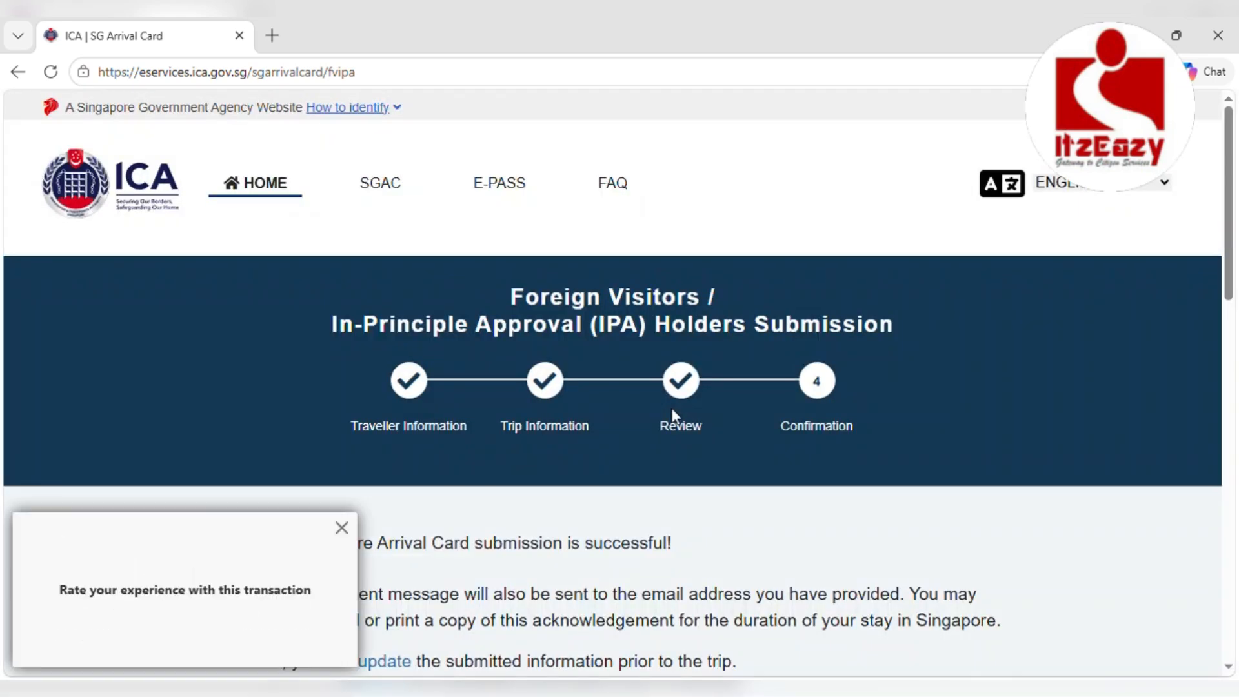
Dismiss the rating popup and download the acknowledgement for 1 traveller as a PDF
{"action": "left_click", "coordinate": [342, 527]}
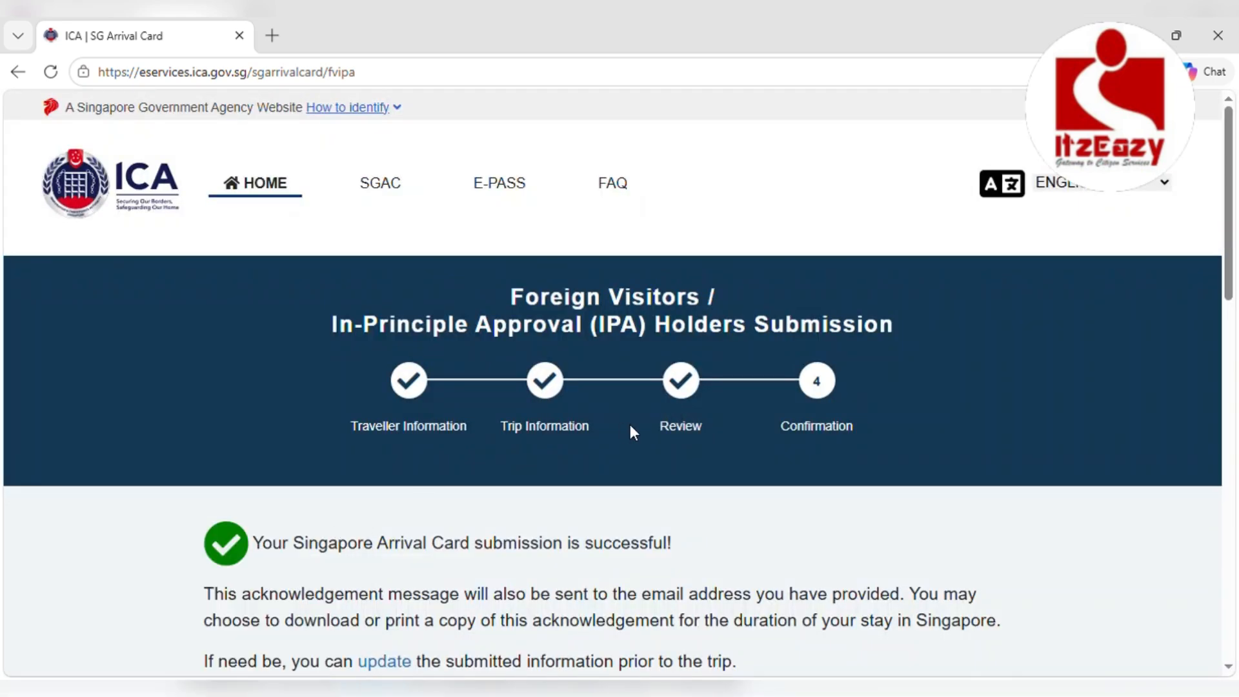
{"action": "scroll", "coordinate": [630, 424], "scroll_direction": "down", "scroll_amount": 3}
{"action": "scroll", "coordinate": [630, 425], "scroll_direction": "down", "scroll_amount": 4}
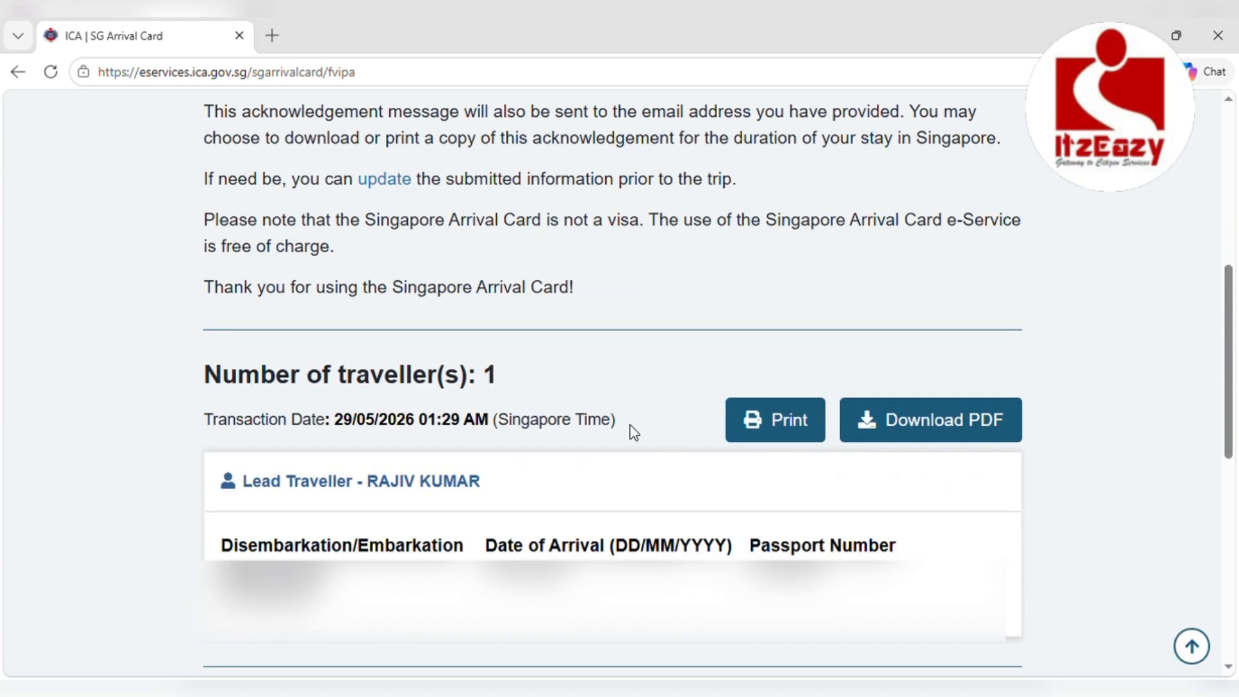
{"action": "scroll", "coordinate": [630, 425], "scroll_direction": "down", "scroll_amount": 6}
{"action": "scroll", "coordinate": [638, 433], "scroll_direction": "down", "scroll_amount": 3}
{"action": "scroll", "coordinate": [633, 428], "scroll_direction": "up", "scroll_amount": 7}
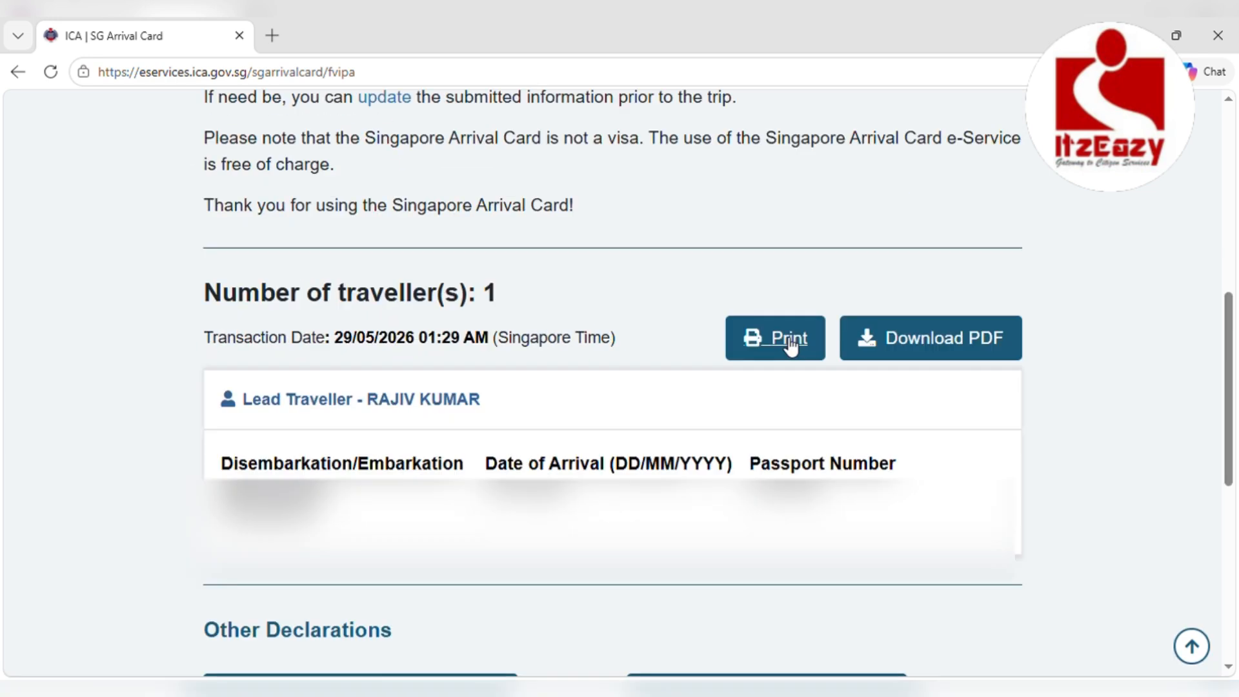
{"action": "left_click", "coordinate": [885, 338]}
Preview the one-page acknowledgement for printing and review it
{"action": "left_click", "coordinate": [792, 340]}
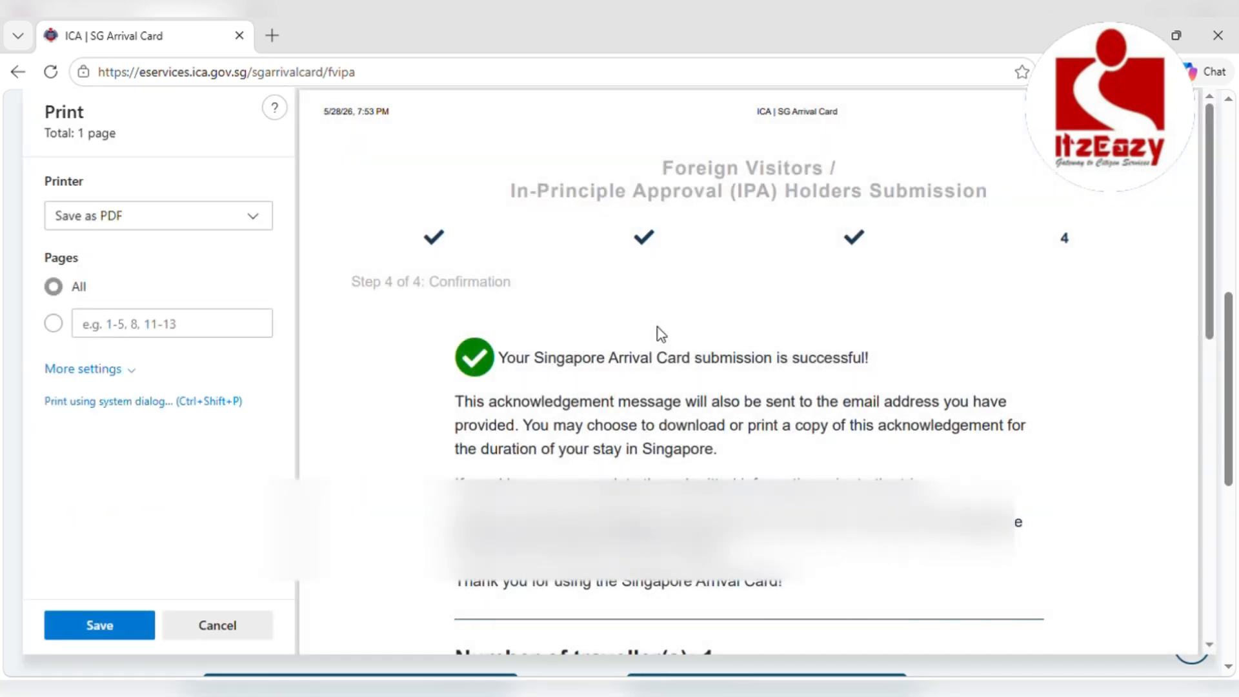
{"action": "scroll", "coordinate": [657, 327], "scroll_direction": "down", "scroll_amount": 7}
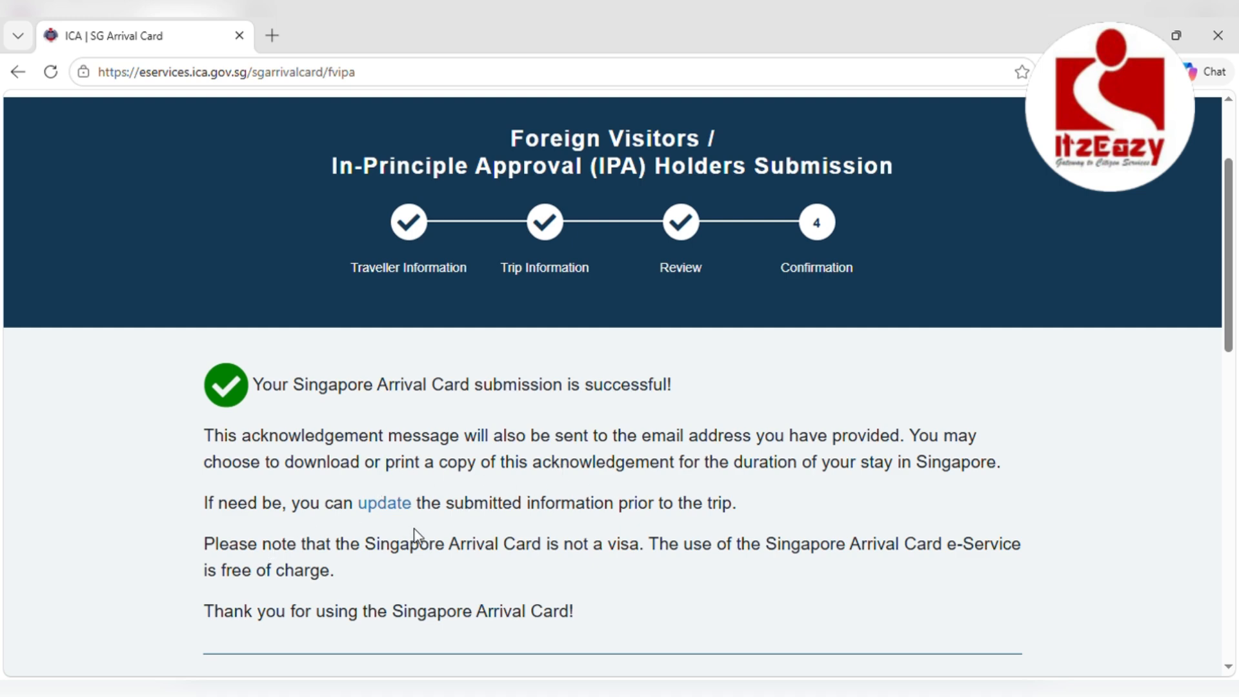
{"action": "scroll", "coordinate": [422, 547], "scroll_direction": "down", "scroll_amount": 3}
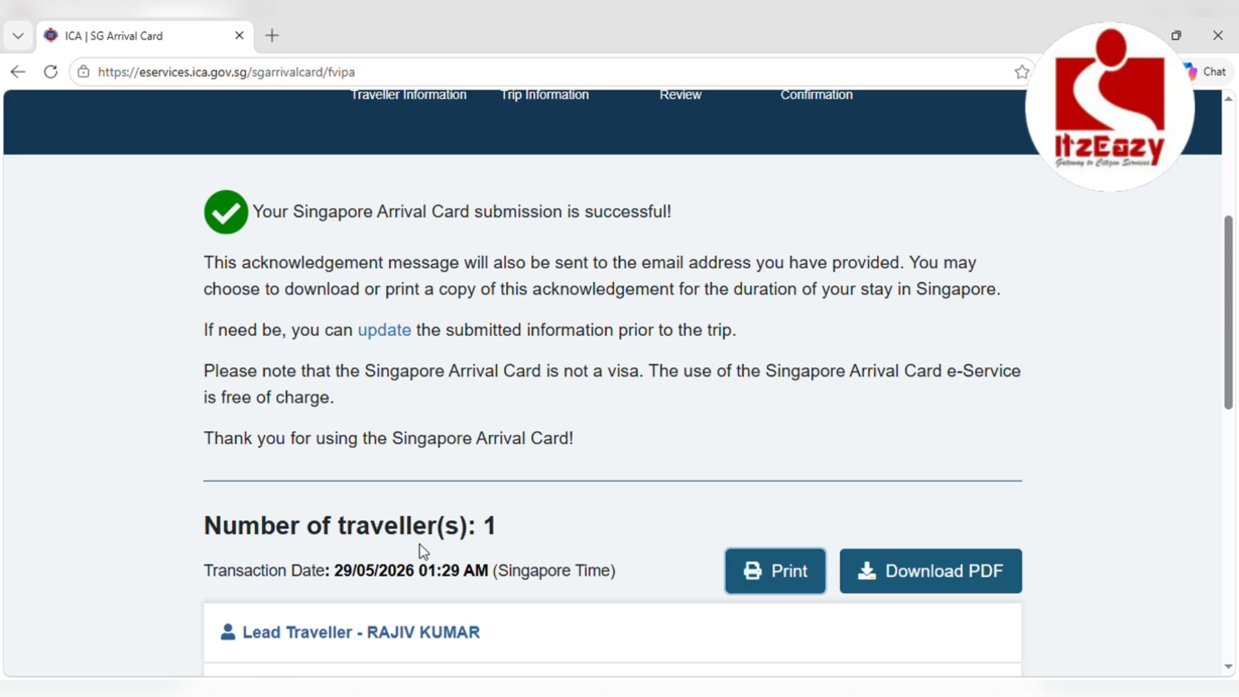
{"action": "scroll", "coordinate": [420, 545], "scroll_direction": "down", "scroll_amount": 4}
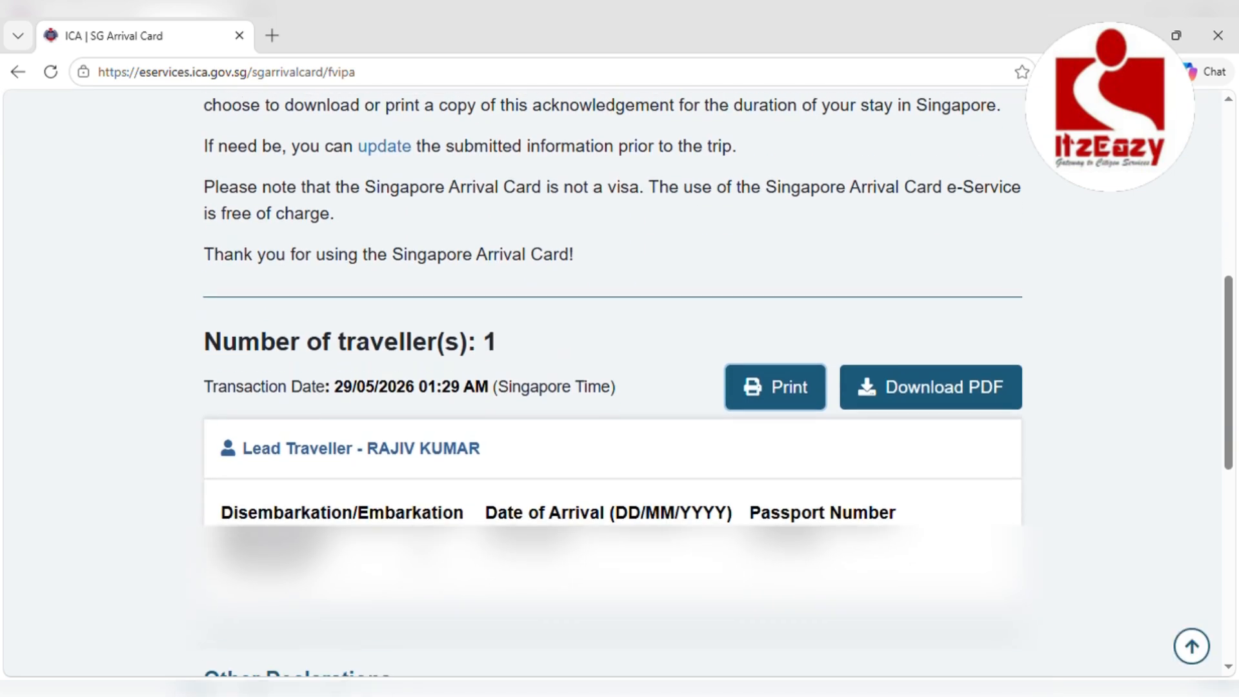